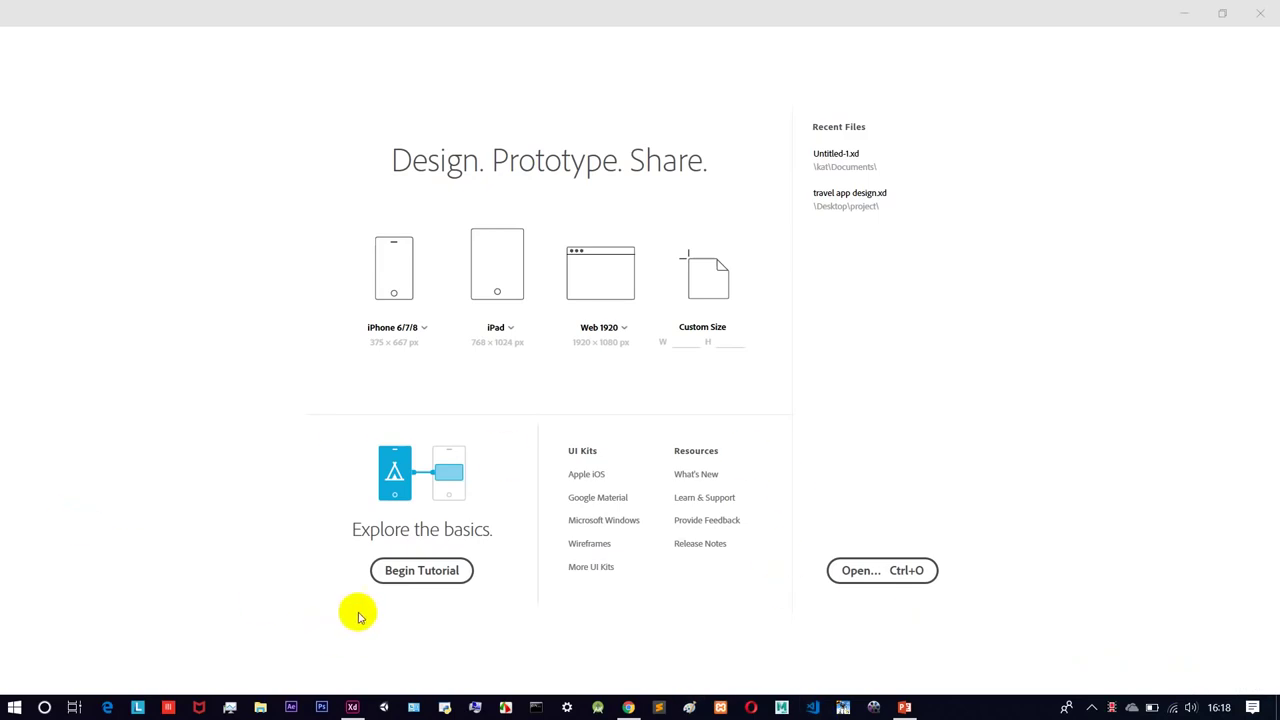
# Switch from the XD start screen to Chrome showing the adobe xd search results
pyautogui.click(629, 708)
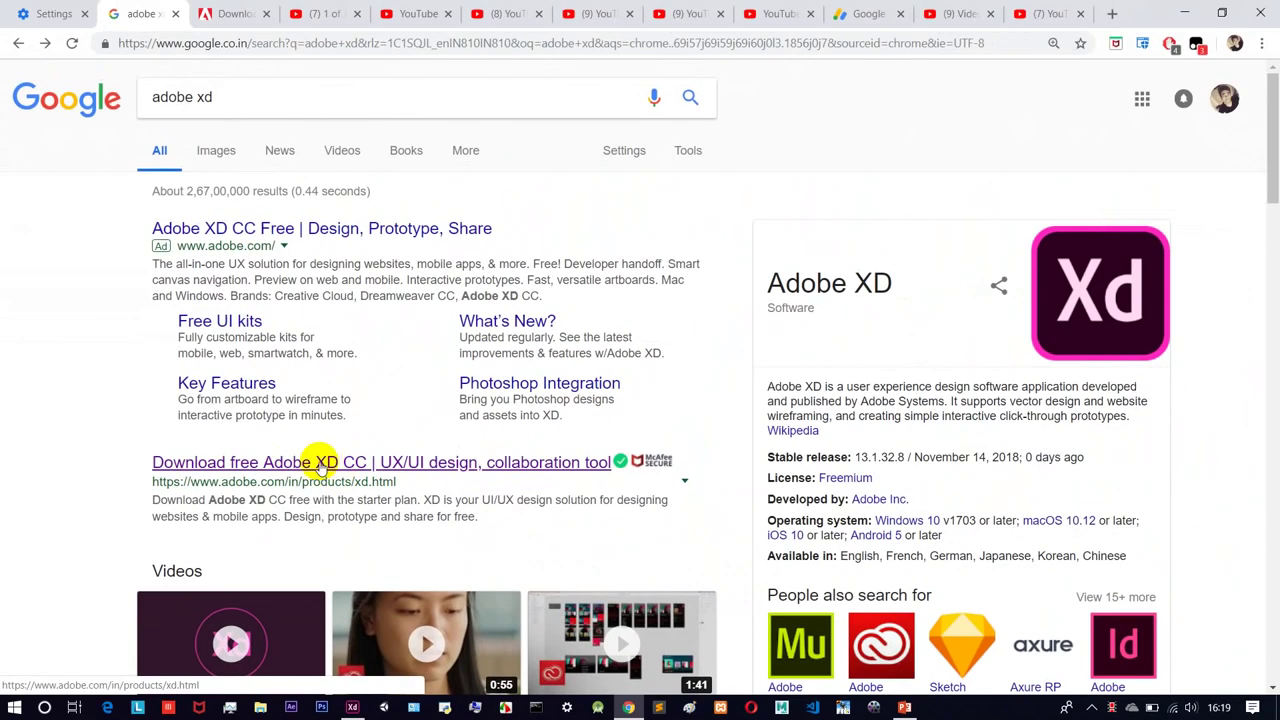
# Look through the Adobe XD product page, then minimize Chrome to reveal XD
pyautogui.click(235, 14)
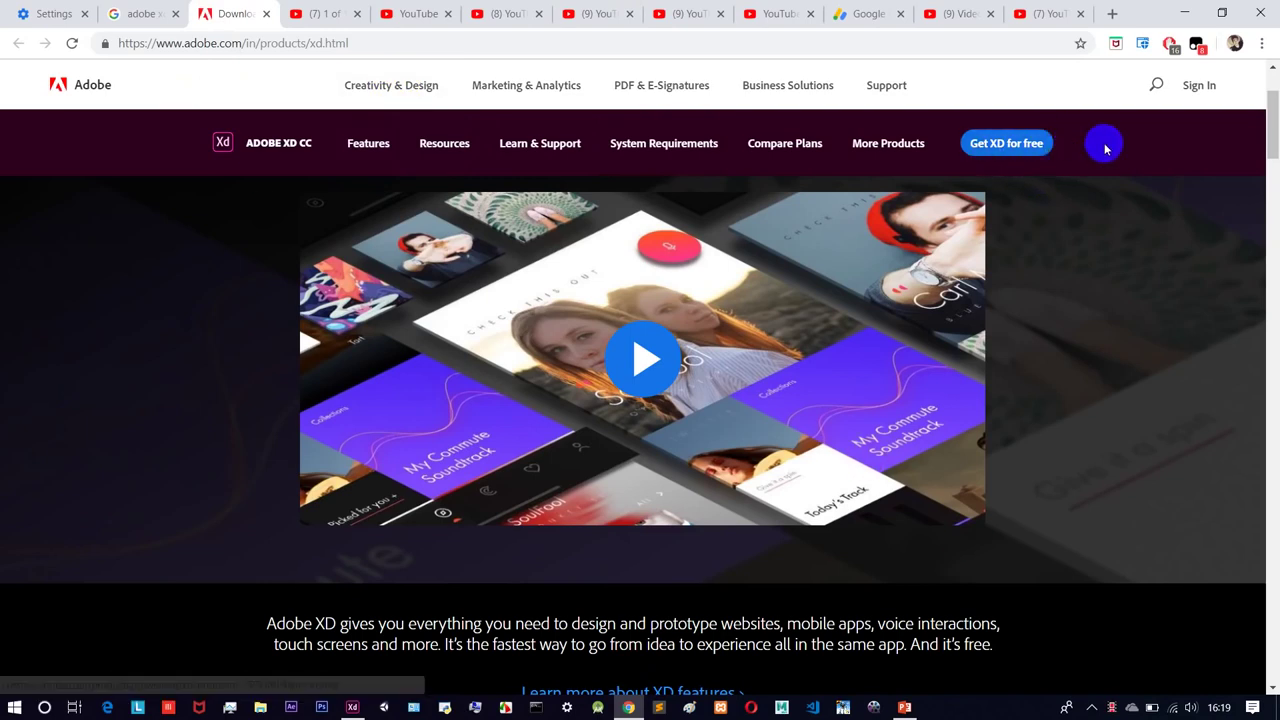
pyautogui.scroll(-8, 1069, 240)
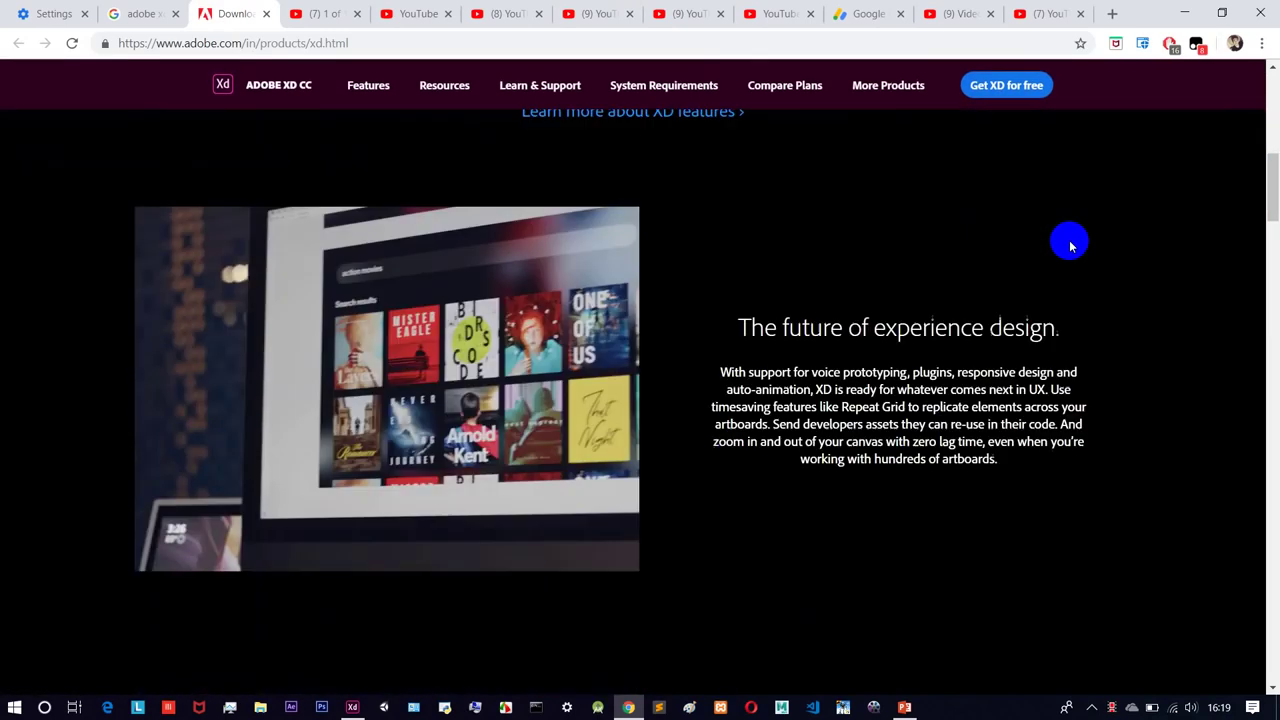
pyautogui.scroll(-3, 1069, 240)
pyautogui.scroll(12, 1068, 238)
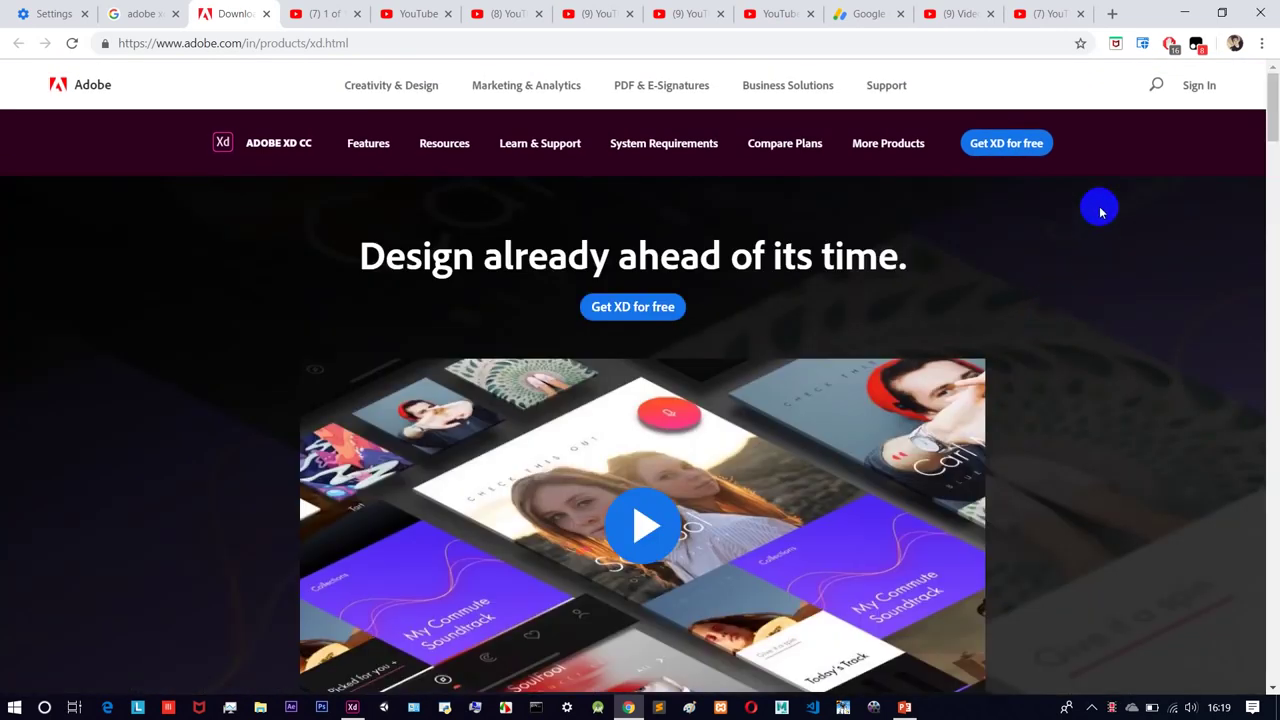
pyautogui.click(1181, 43)
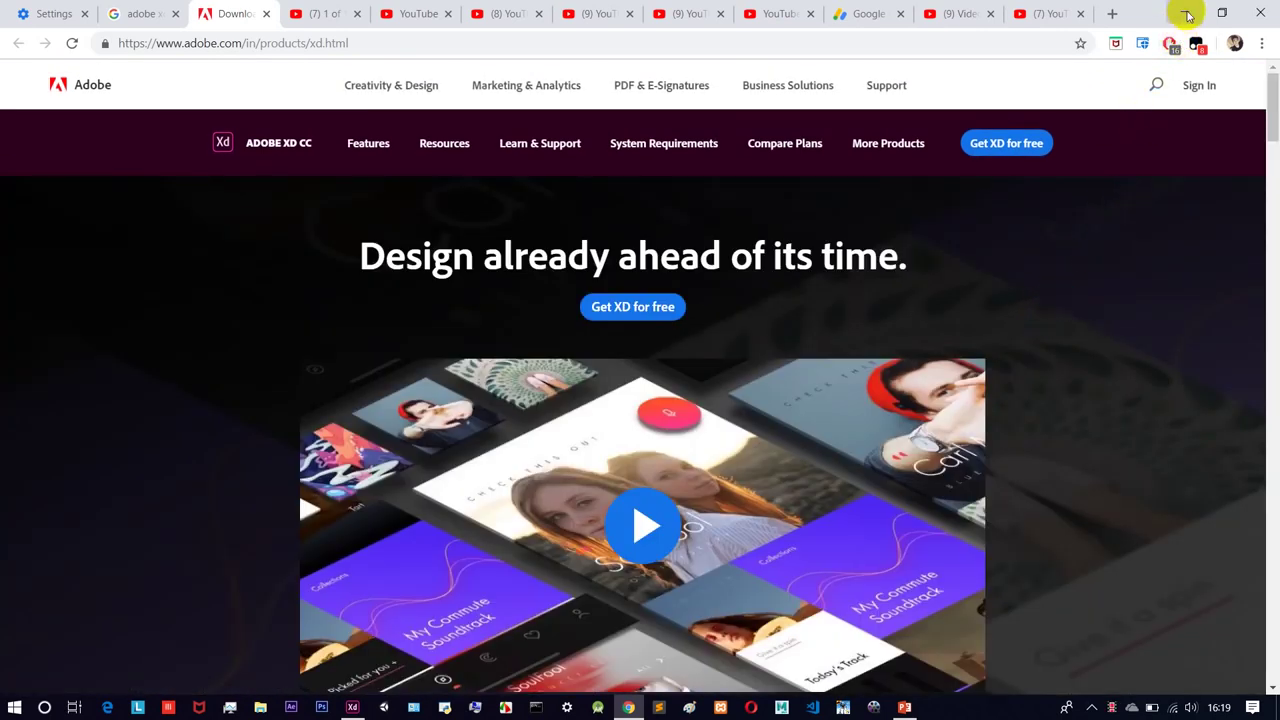
pyautogui.click(1186, 14)
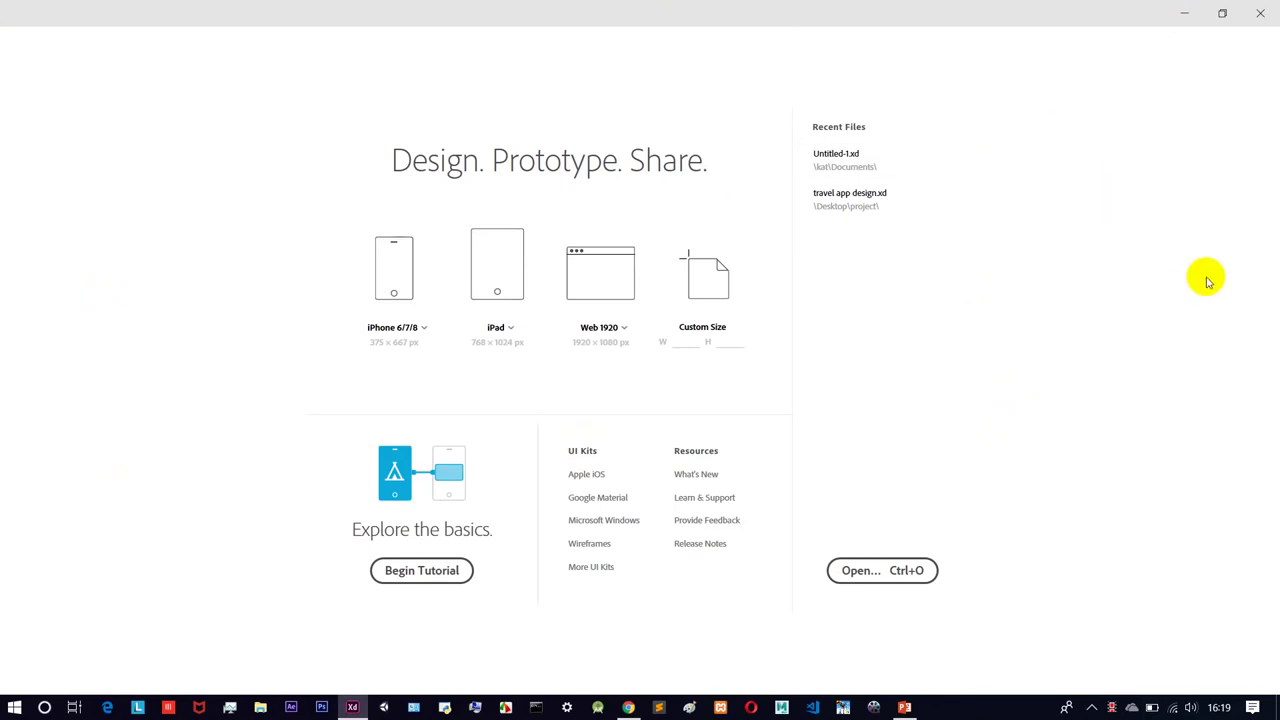
# Create a new document from the Android Mobile (360 x 640) preset
pyautogui.press('Tab')
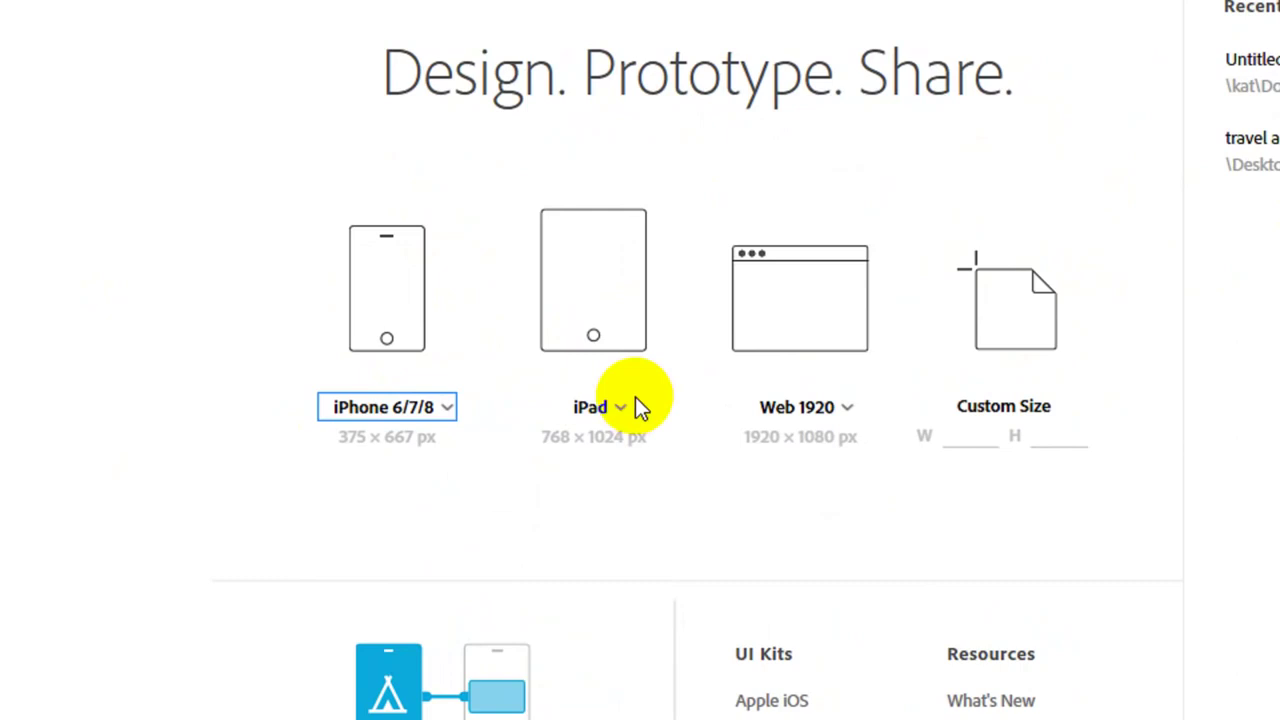
pyautogui.click(439, 408)
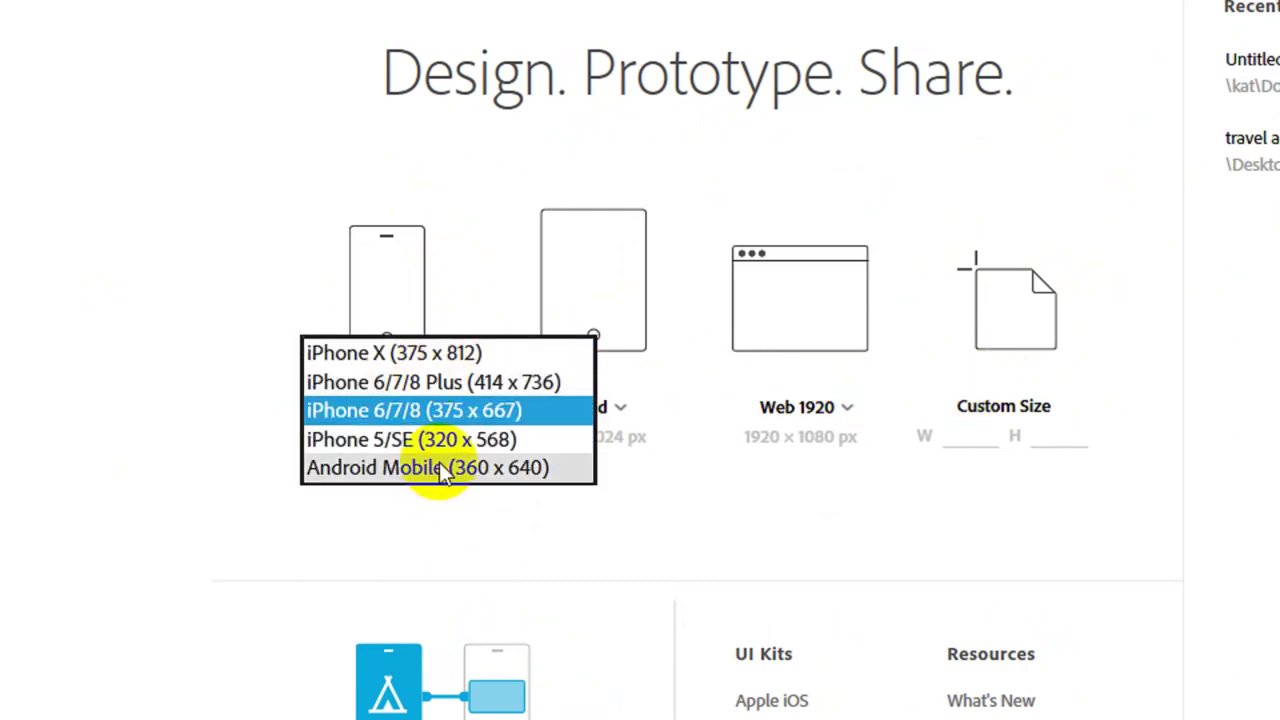
pyautogui.click(459, 467)
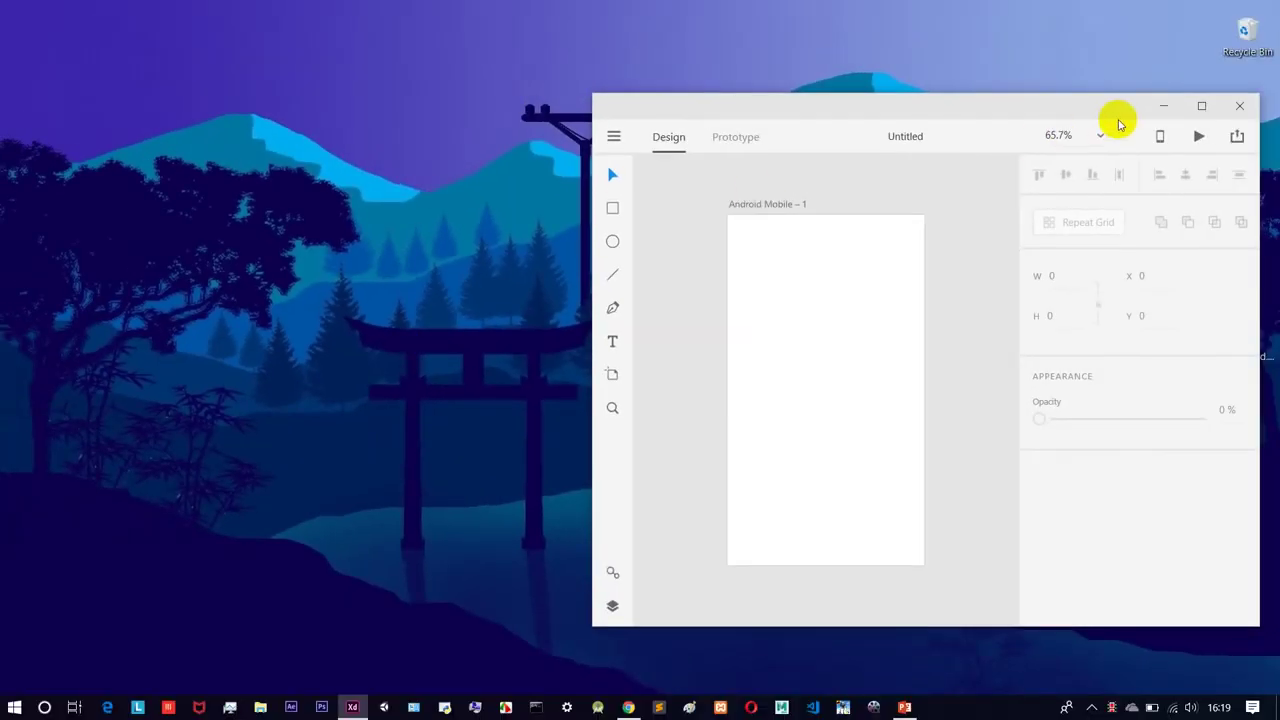
# Maximize the XD window and choose New from the main menu
pyautogui.moveTo(1096, 110); pyautogui.dragTo(963, 91)
pyautogui.click(1020, 91)
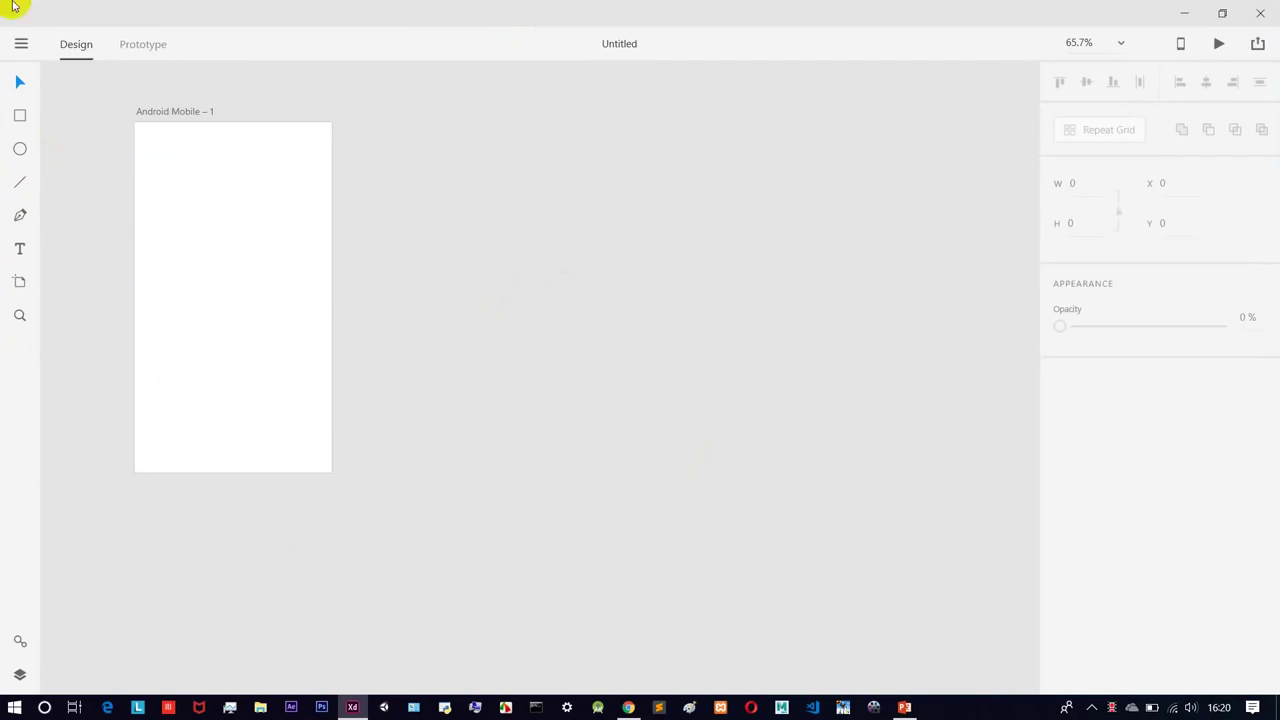
pyautogui.click(22, 46)
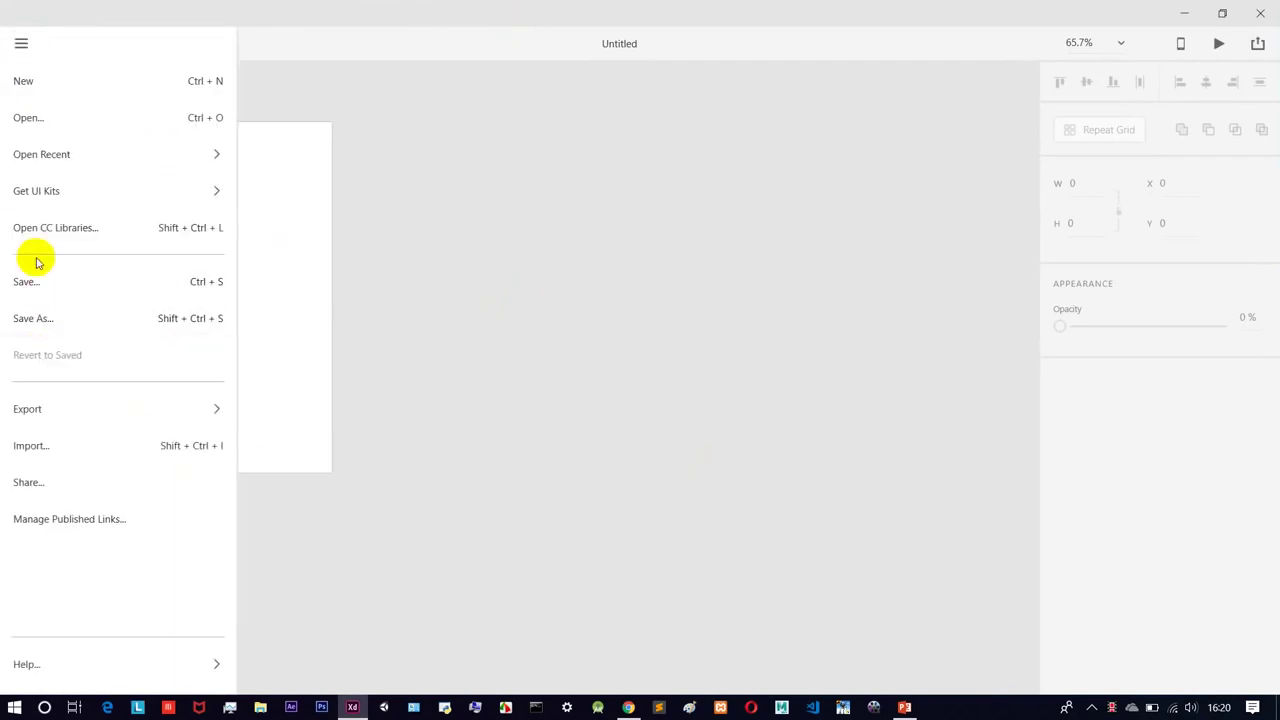
pyautogui.click(42, 96)
# Minimize the design window and move the start screen up and left
pyautogui.click(1165, 10)
pyautogui.click(1197, 10)
pyautogui.moveTo(920, 131); pyautogui.dragTo(863, 104)
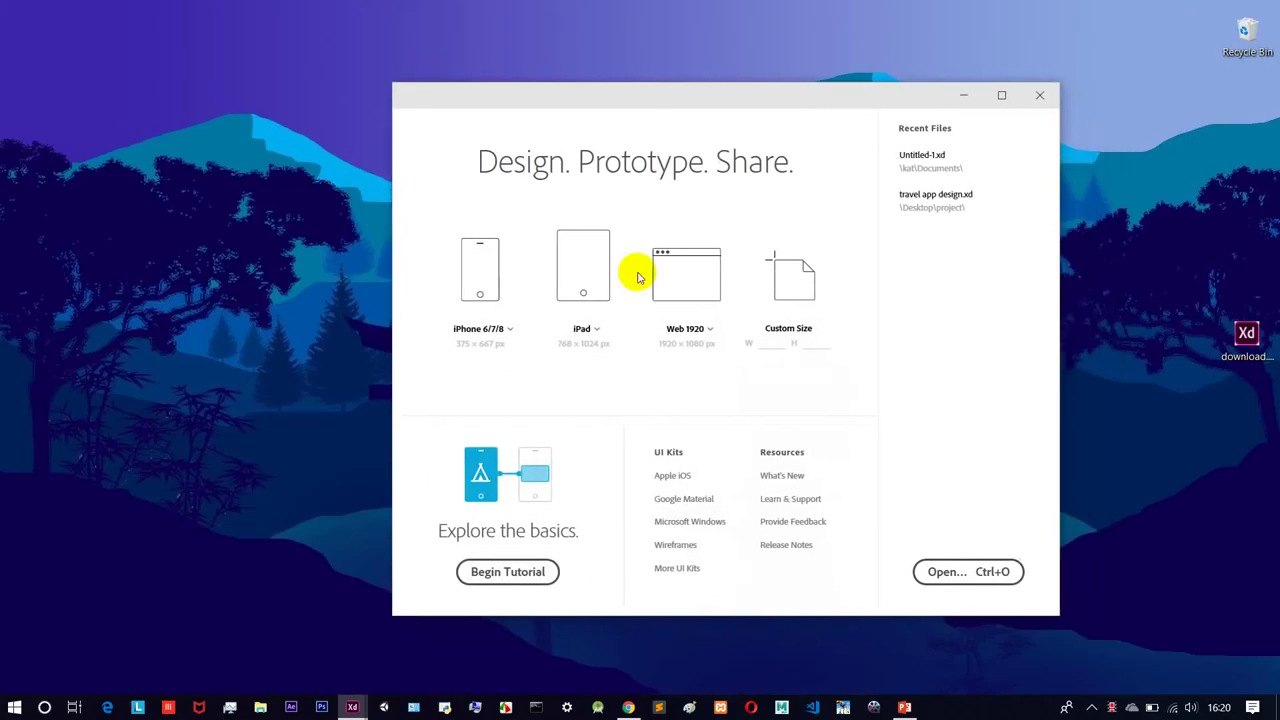
# Browse the phone and Web 1920 preset lists without changing them, then open the XD Tutorial
pyautogui.click(489, 330)
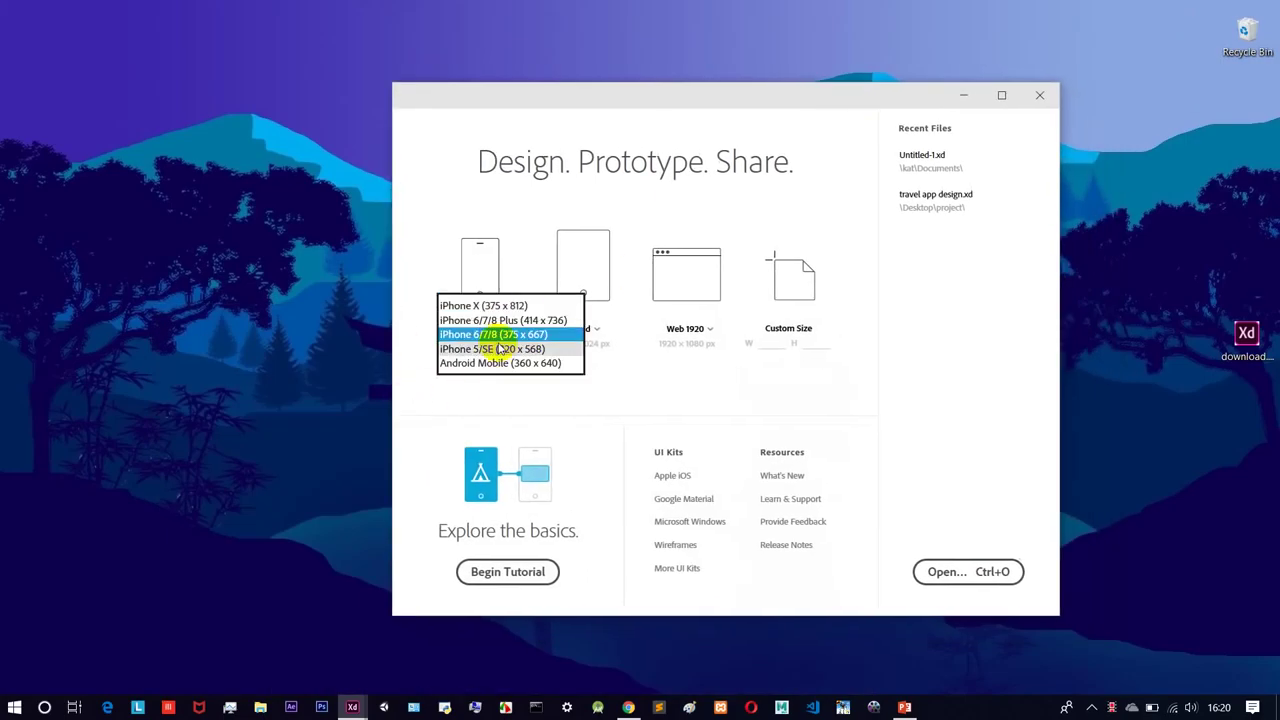
pyautogui.click(971, 323)
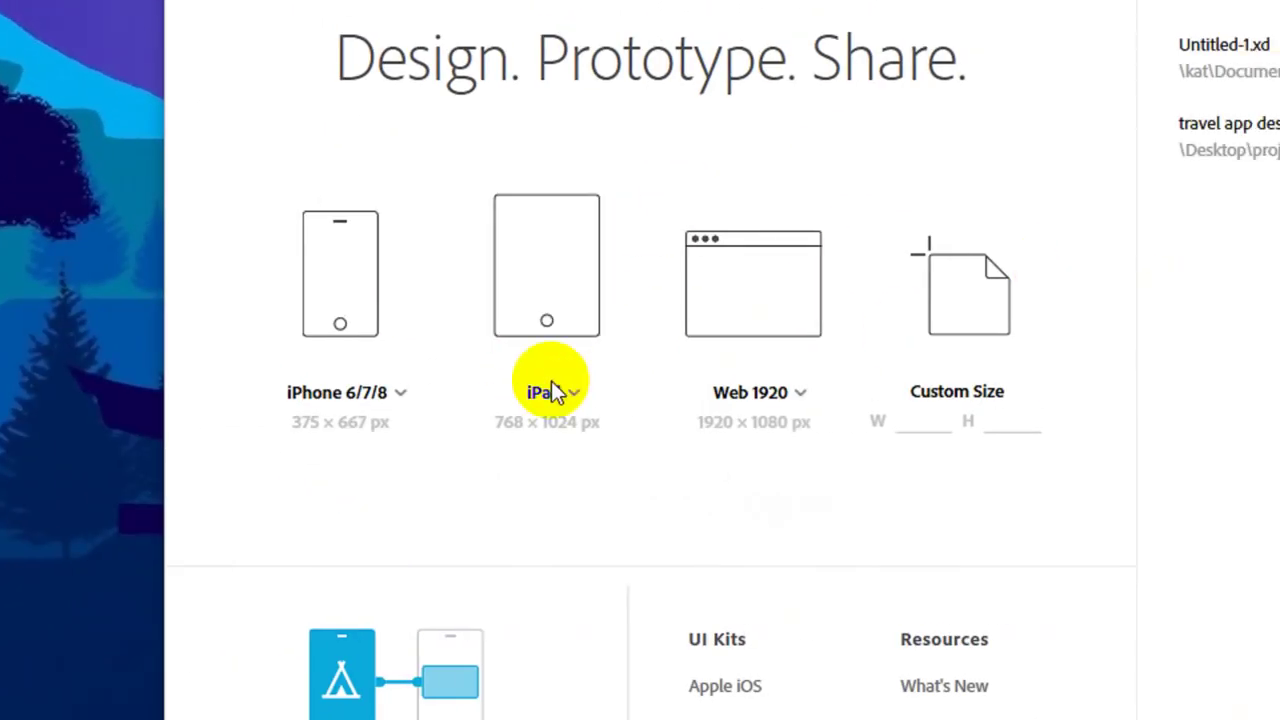
pyautogui.click(790, 397)
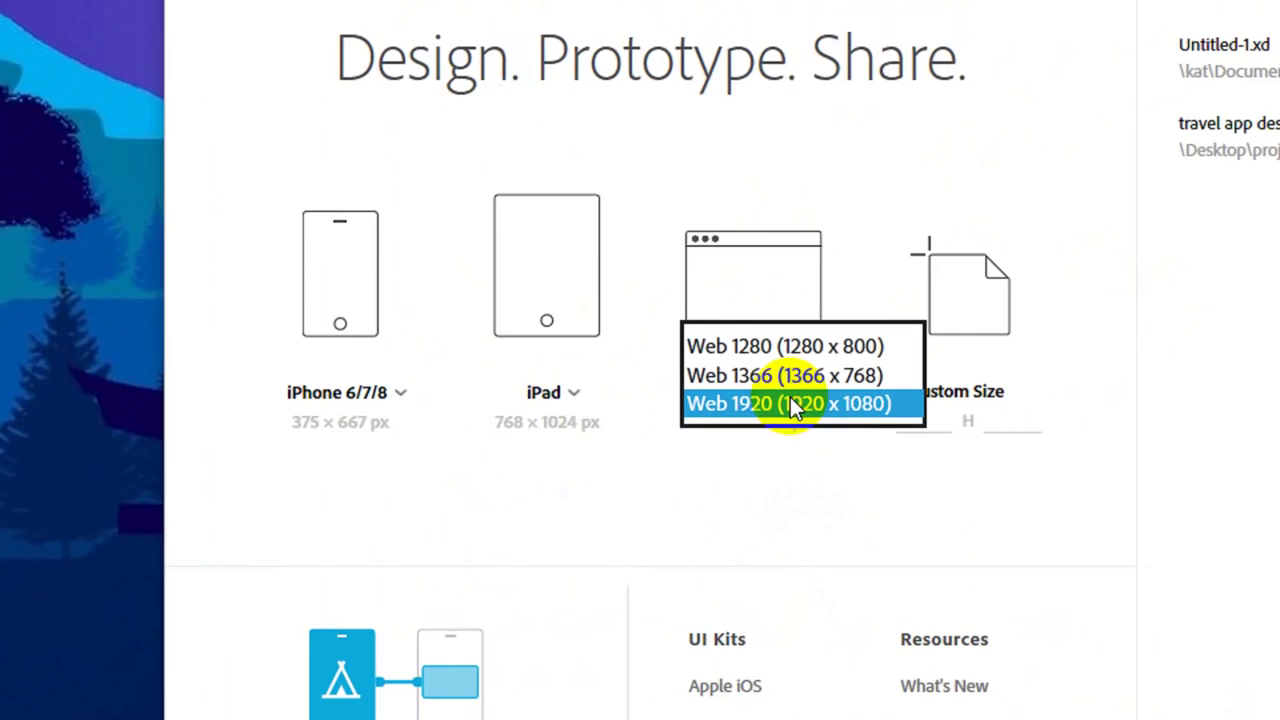
pyautogui.click(823, 531)
pyautogui.click(766, 333)
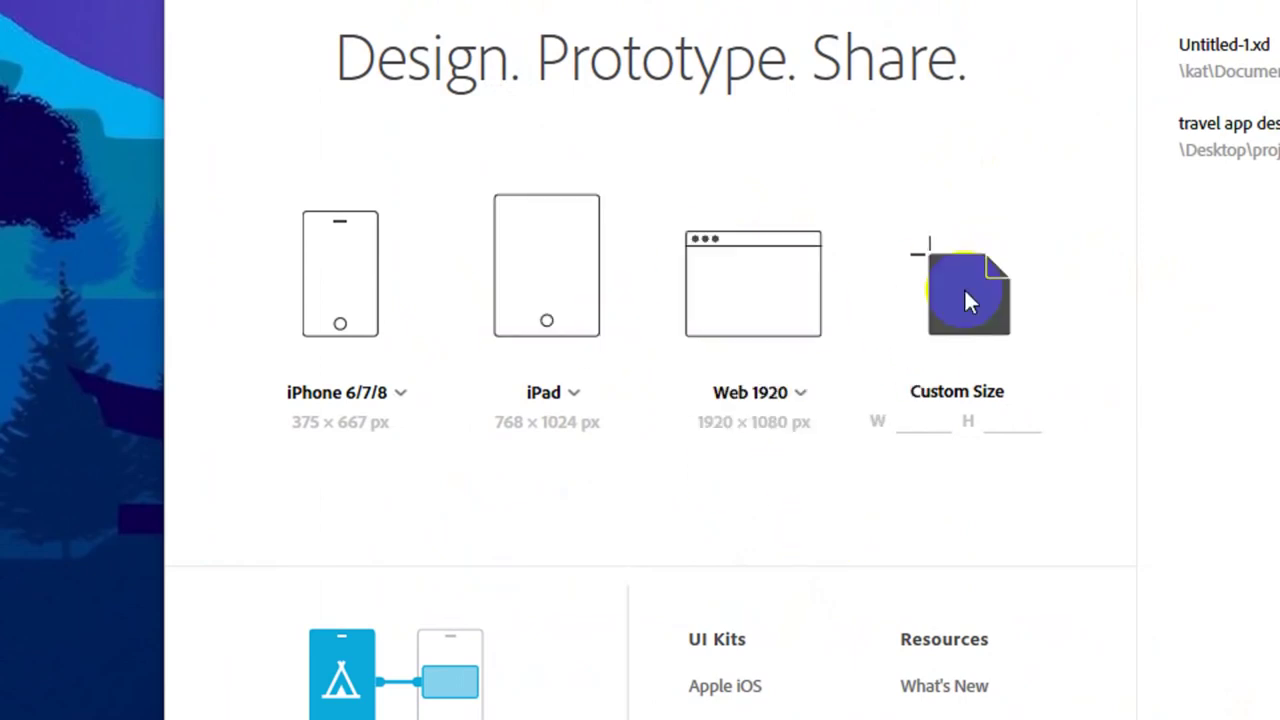
pyautogui.click(965, 318)
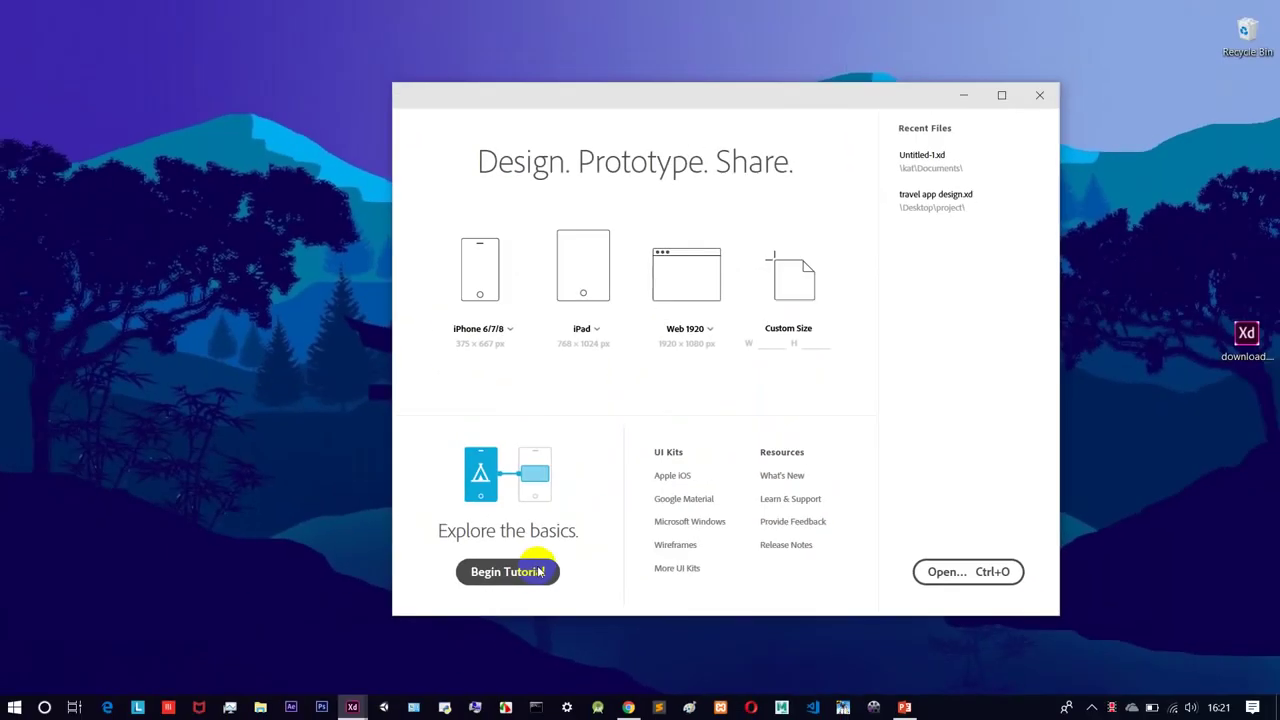
pyautogui.click(300, 554)
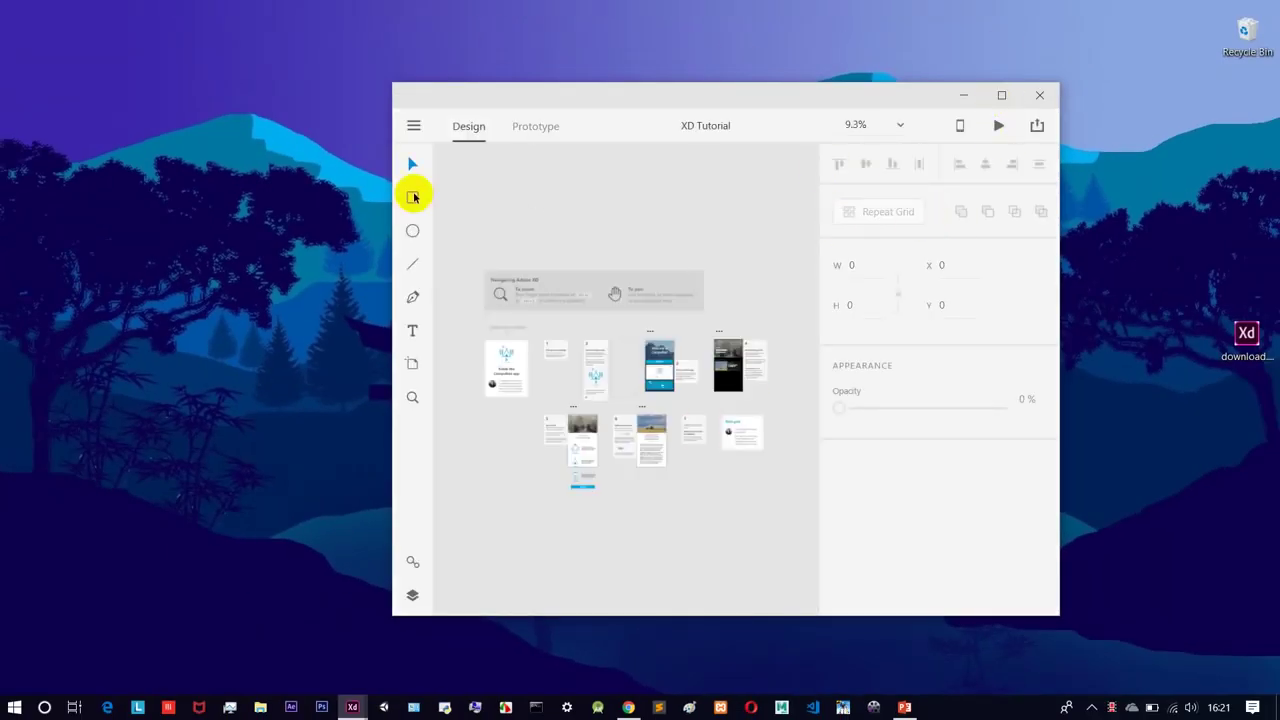
pyautogui.click(1002, 96)
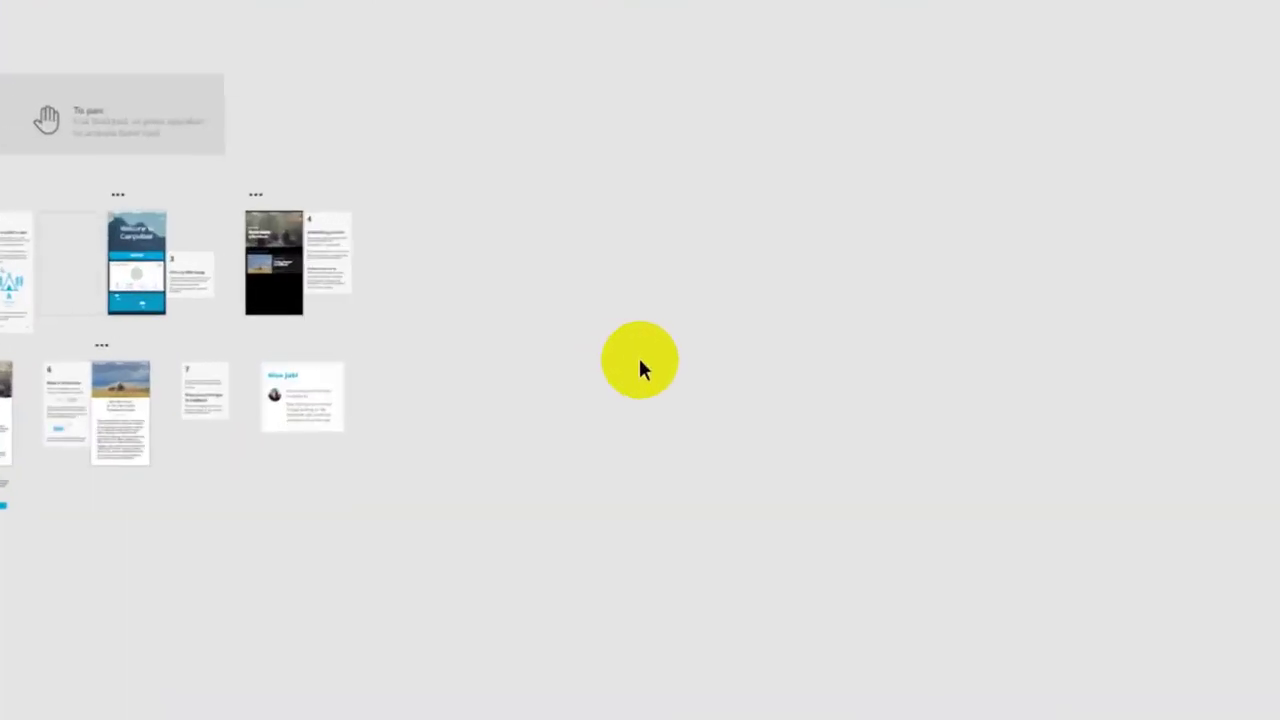
pyautogui.press('space')
pyautogui.moveTo(531, 346); pyautogui.dragTo(1008, 399)
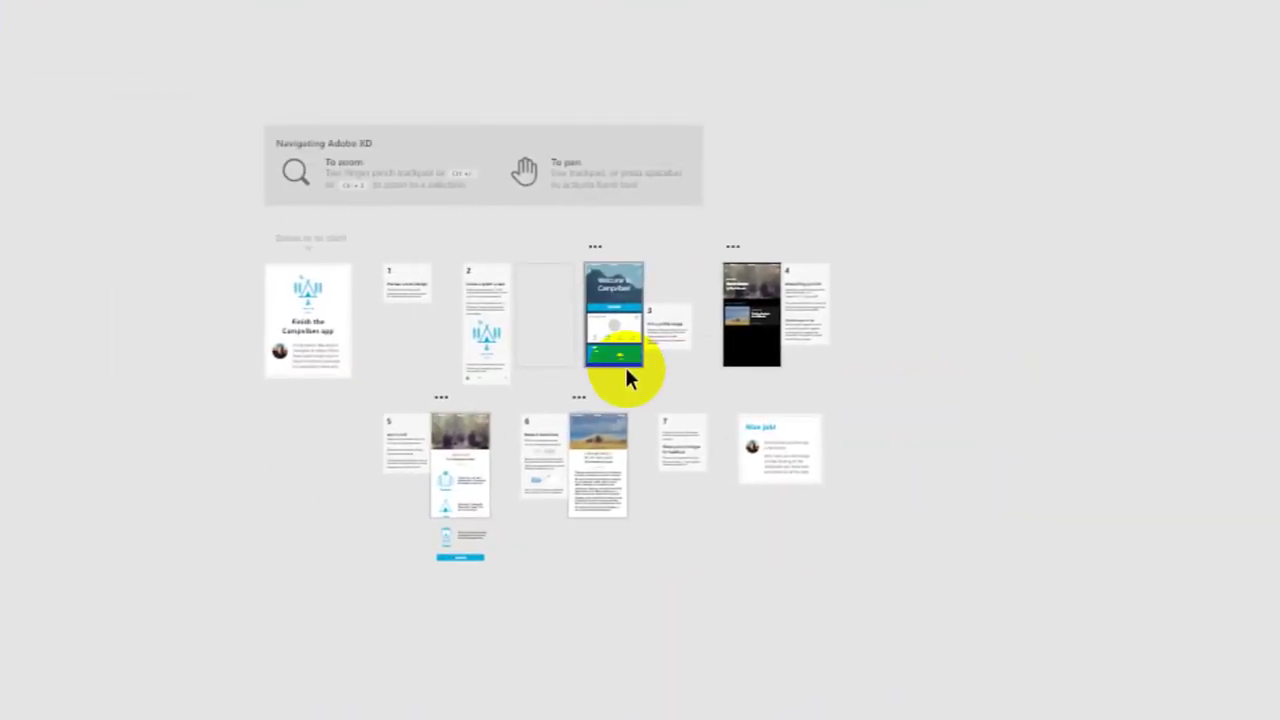
pyautogui.scroll(3, 627, 368)
pyautogui.scroll(-2, 627, 370)
pyautogui.scroll(3, 628, 376)
pyautogui.scroll(-4, 628, 376)
pyautogui.scroll(1, 625, 365)
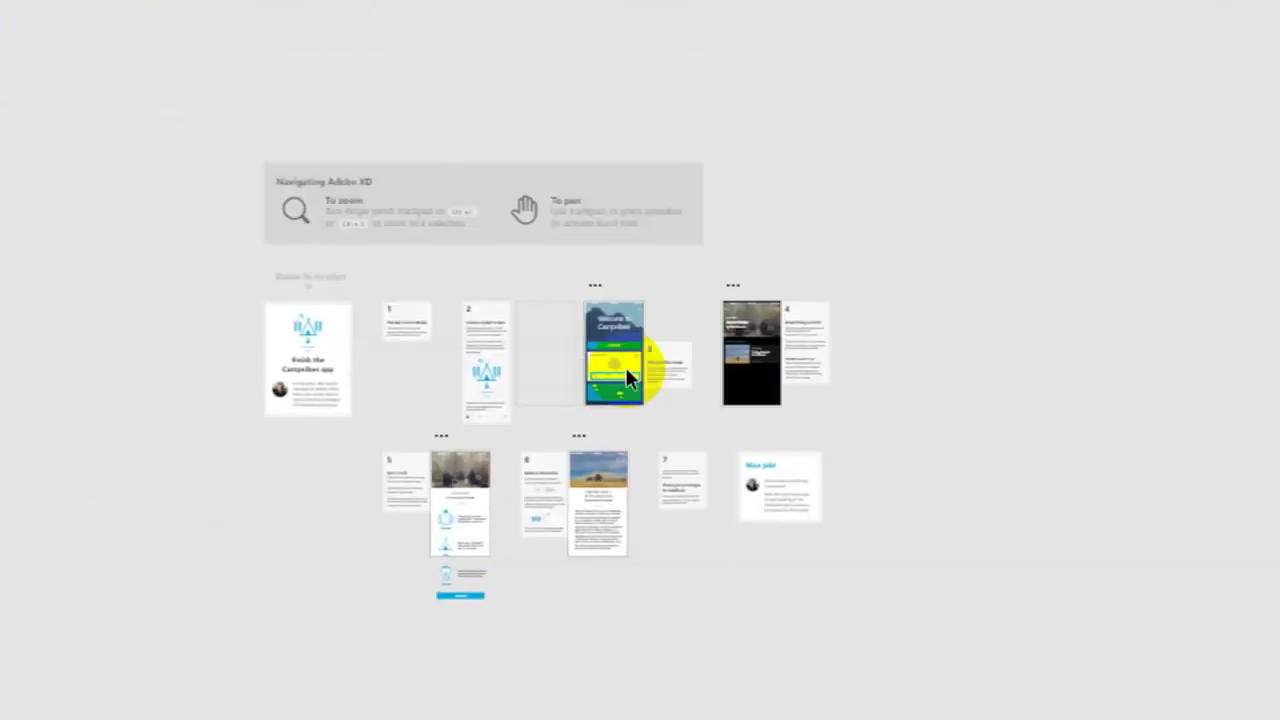
pyautogui.keyDown('ctrl'); pyautogui.scroll(5, 625, 365); pyautogui.keyUp('ctrl')
pyautogui.keyDown('ctrl'); pyautogui.scroll(3, 625, 365); pyautogui.keyUp('ctrl')
pyautogui.keyDown('ctrl'); pyautogui.scroll(-6, 625, 365); pyautogui.keyUp('ctrl')
pyautogui.keyDown('ctrl'); pyautogui.scroll(2, 625, 362); pyautogui.keyUp('ctrl')
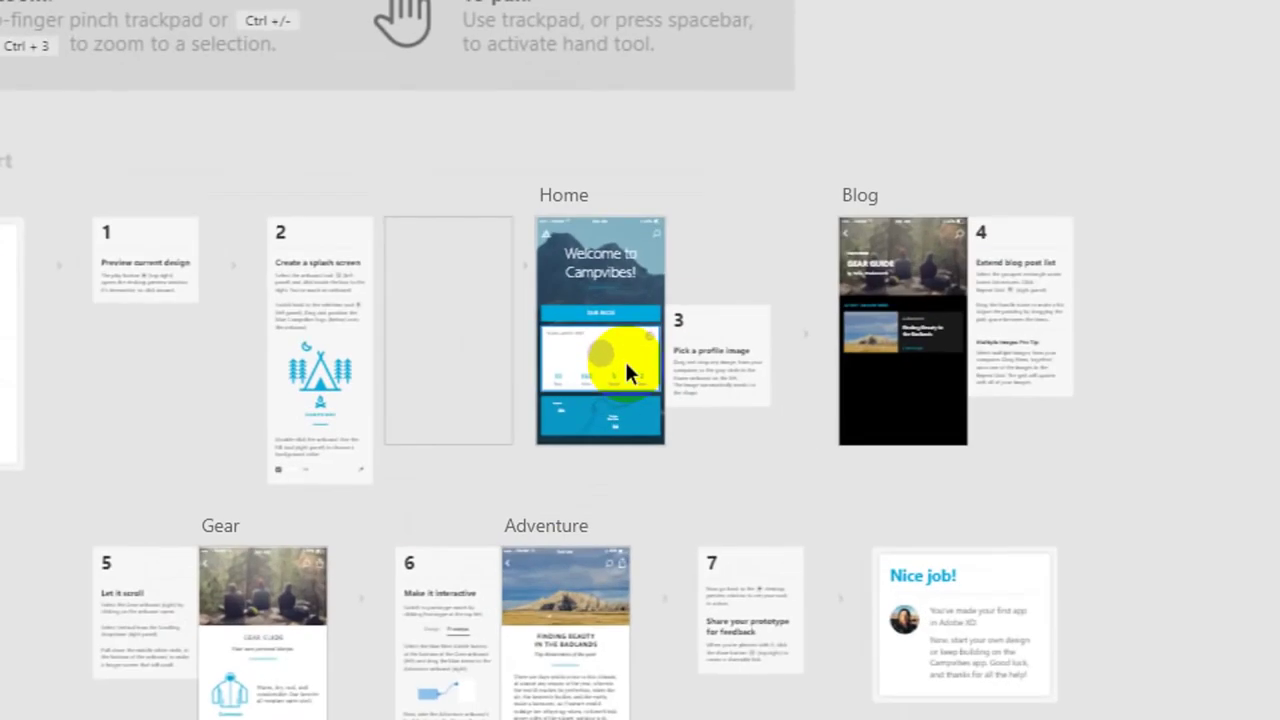
pyautogui.moveTo(251, 366); pyautogui.dragTo(381, 417)
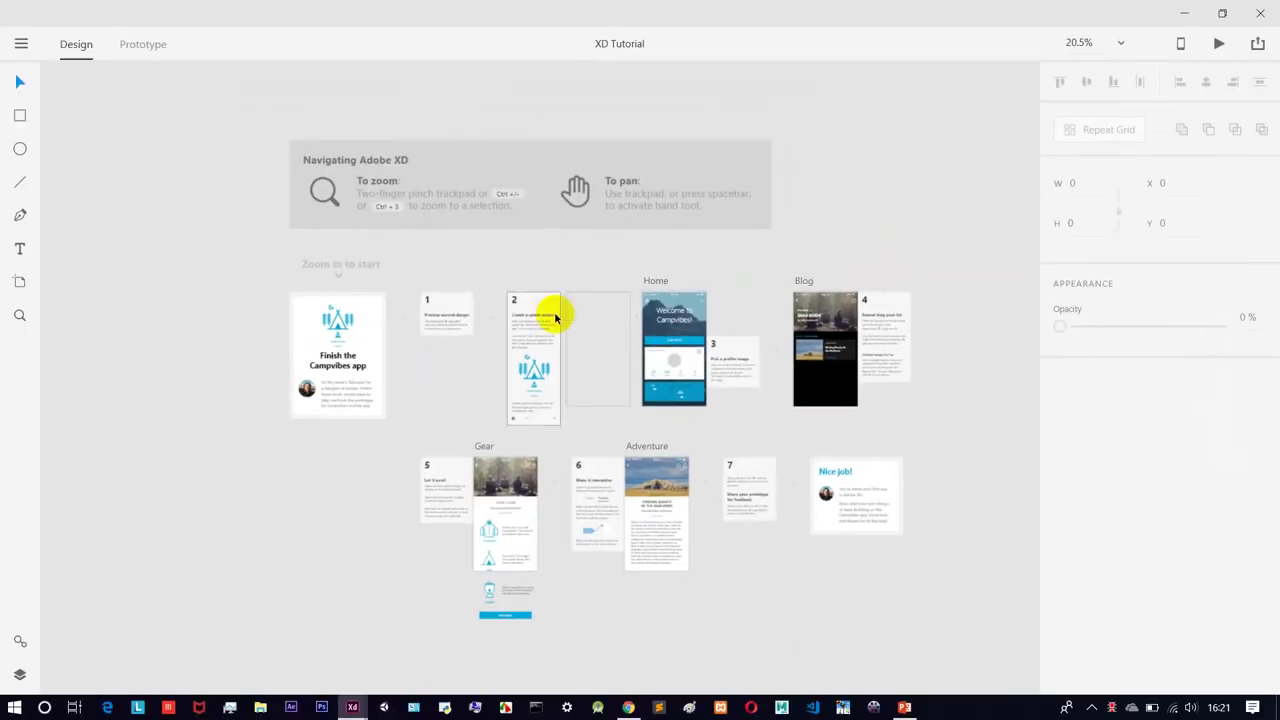
pyautogui.scroll(-1, 86, 327)
pyautogui.scroll(-2, 334, 313)
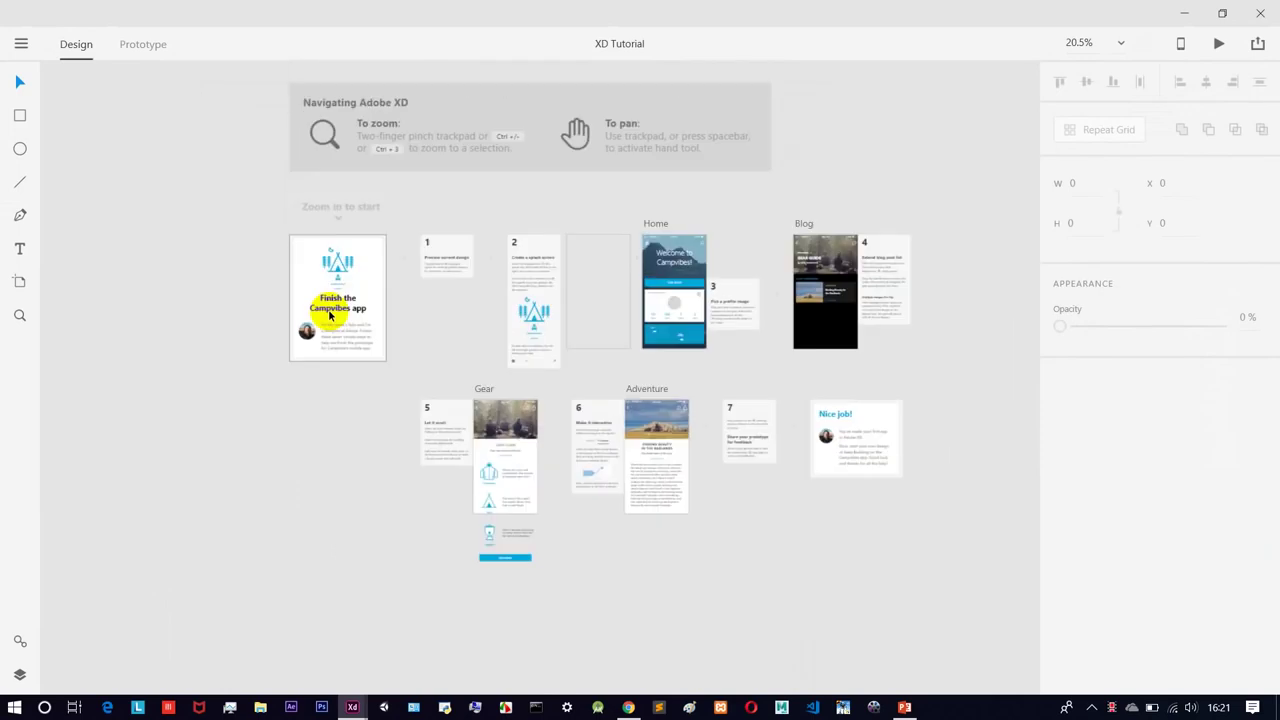
pyautogui.scroll(3, 334, 312)
pyautogui.scroll(5, 400, 316)
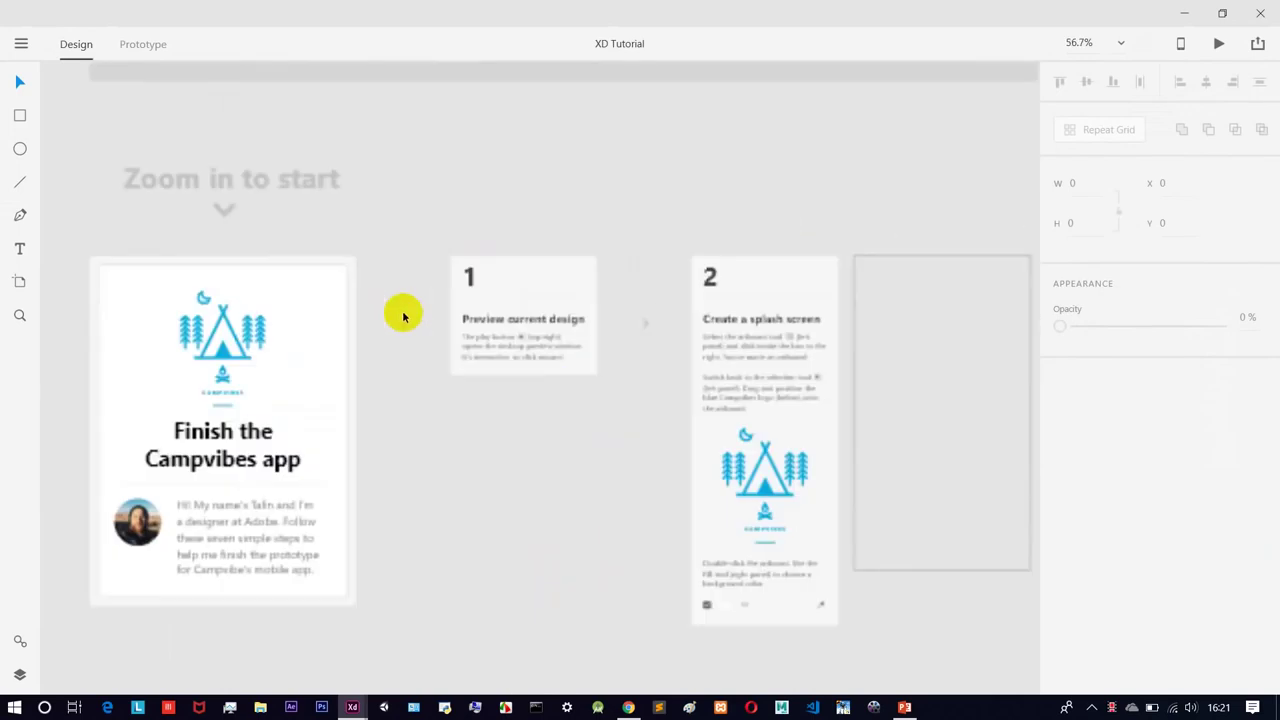
pyautogui.scroll(-4, 404, 314)
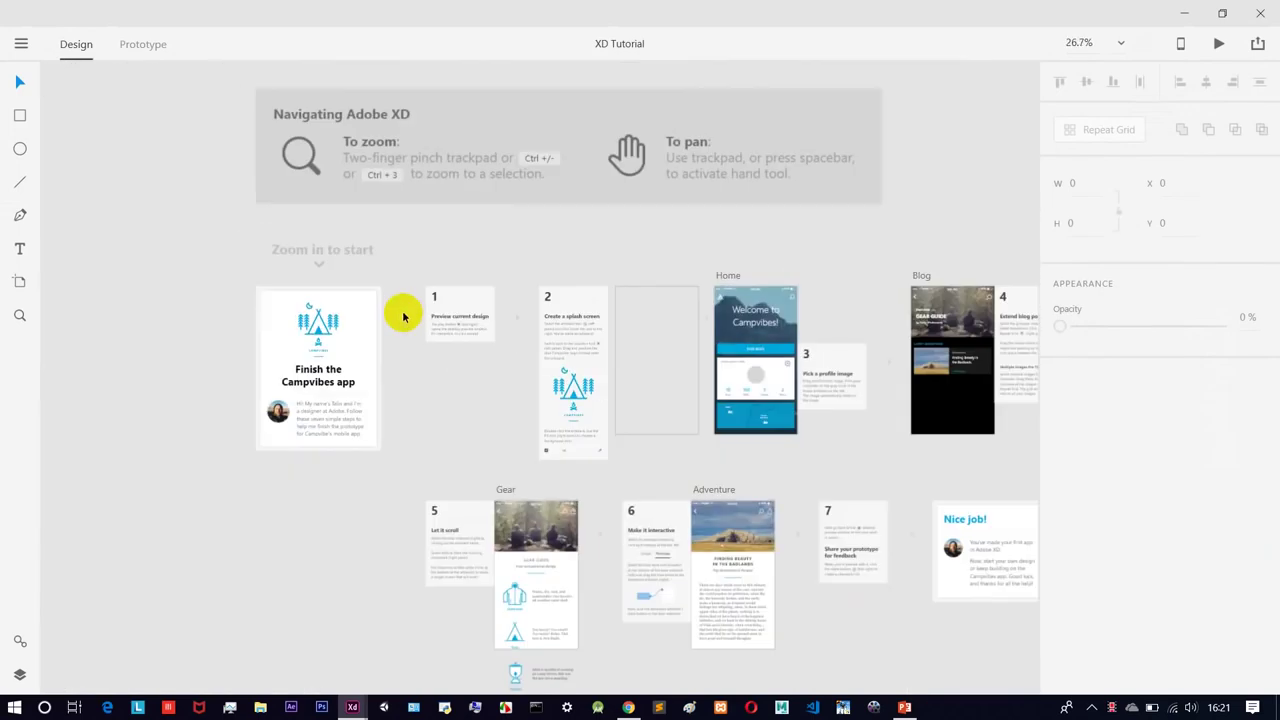
pyautogui.moveTo(473, 372); pyautogui.dragTo(334, 349)
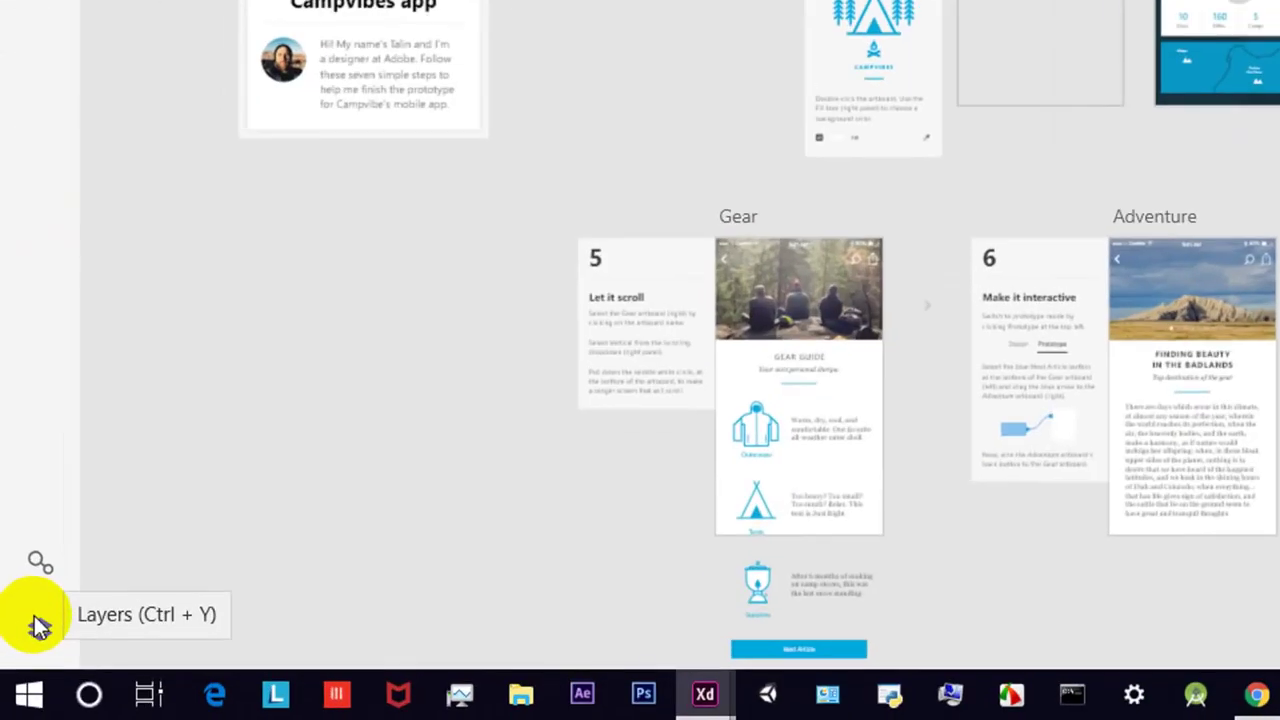
# Show the tutorial's Layers panel, then switch to its Assets panel
pyautogui.click(38, 633)
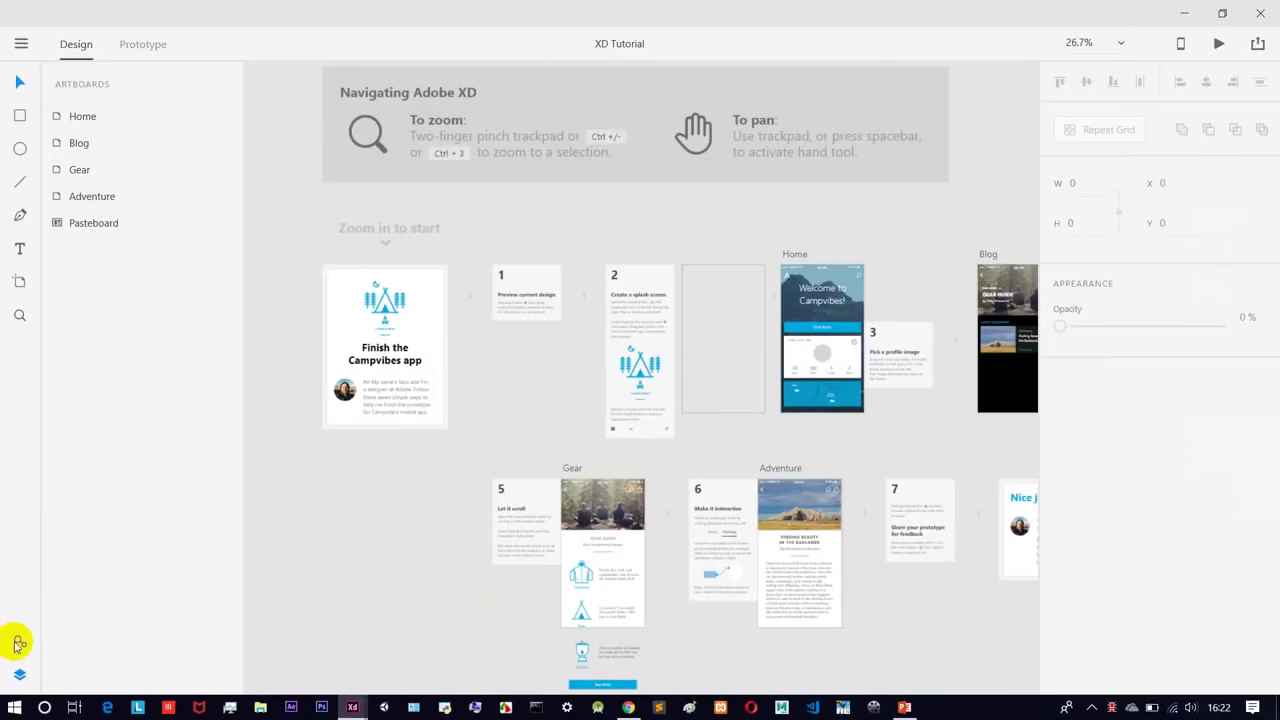
pyautogui.click(21, 676)
pyautogui.click(20, 643)
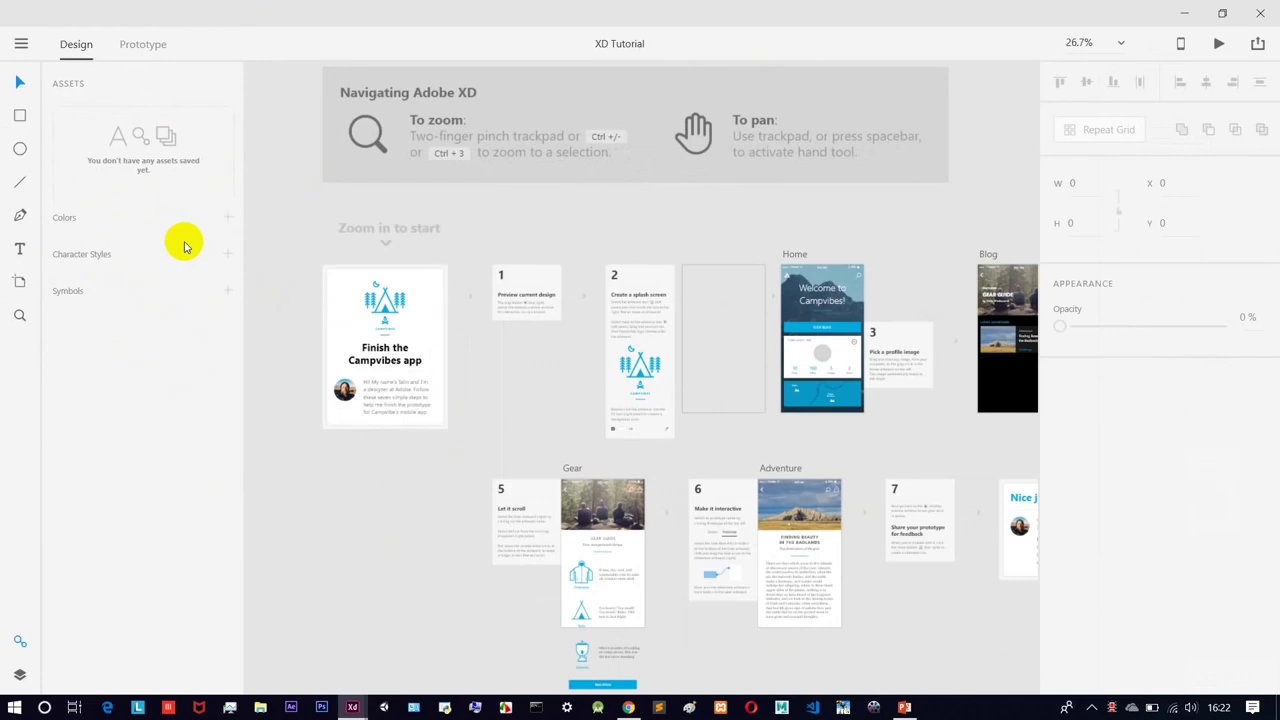
pyautogui.scroll(-3, 542, 294)
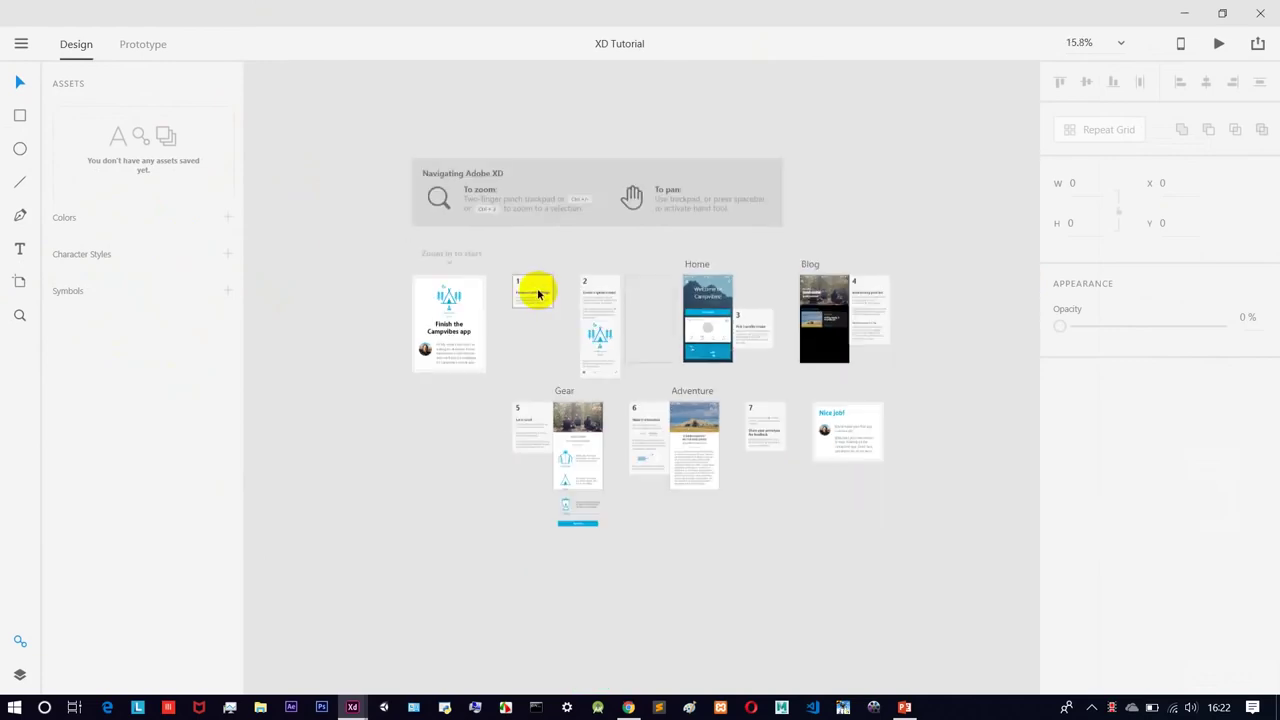
pyautogui.scroll(1, 538, 293)
# Bring up the main menu listing the new, open and save commands
pyautogui.click(21, 43)
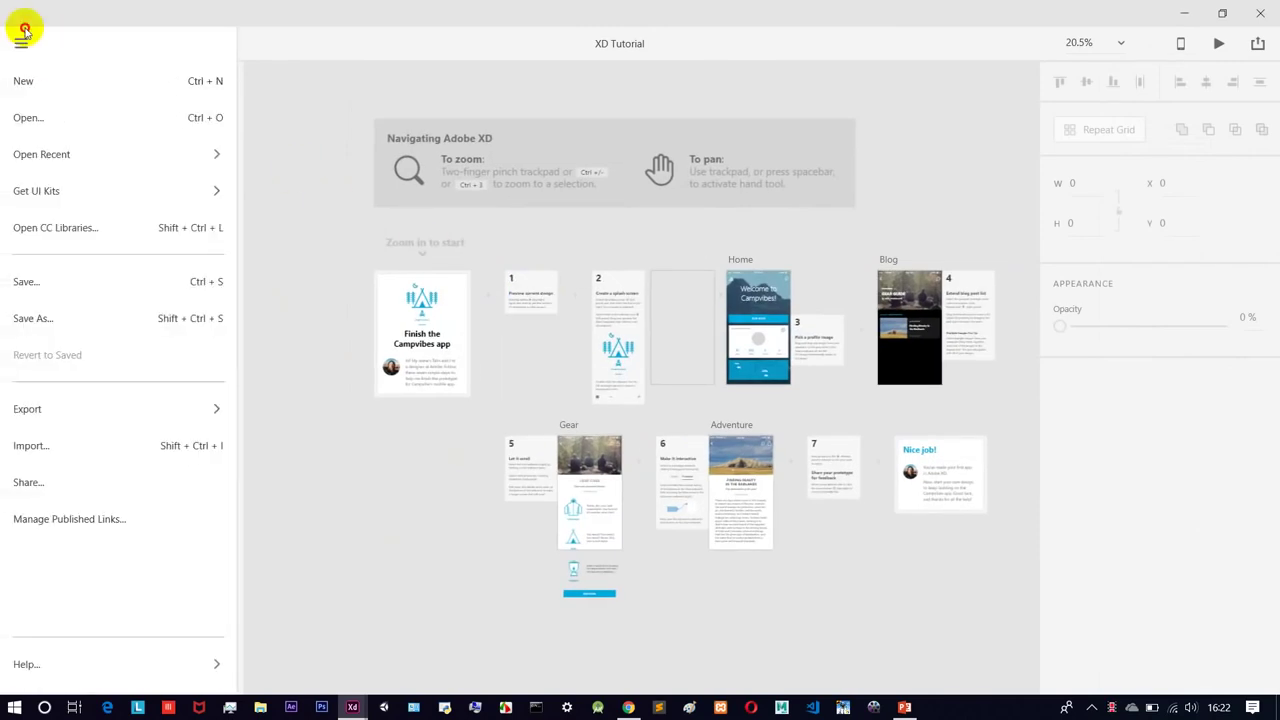
pyautogui.click(21, 44)
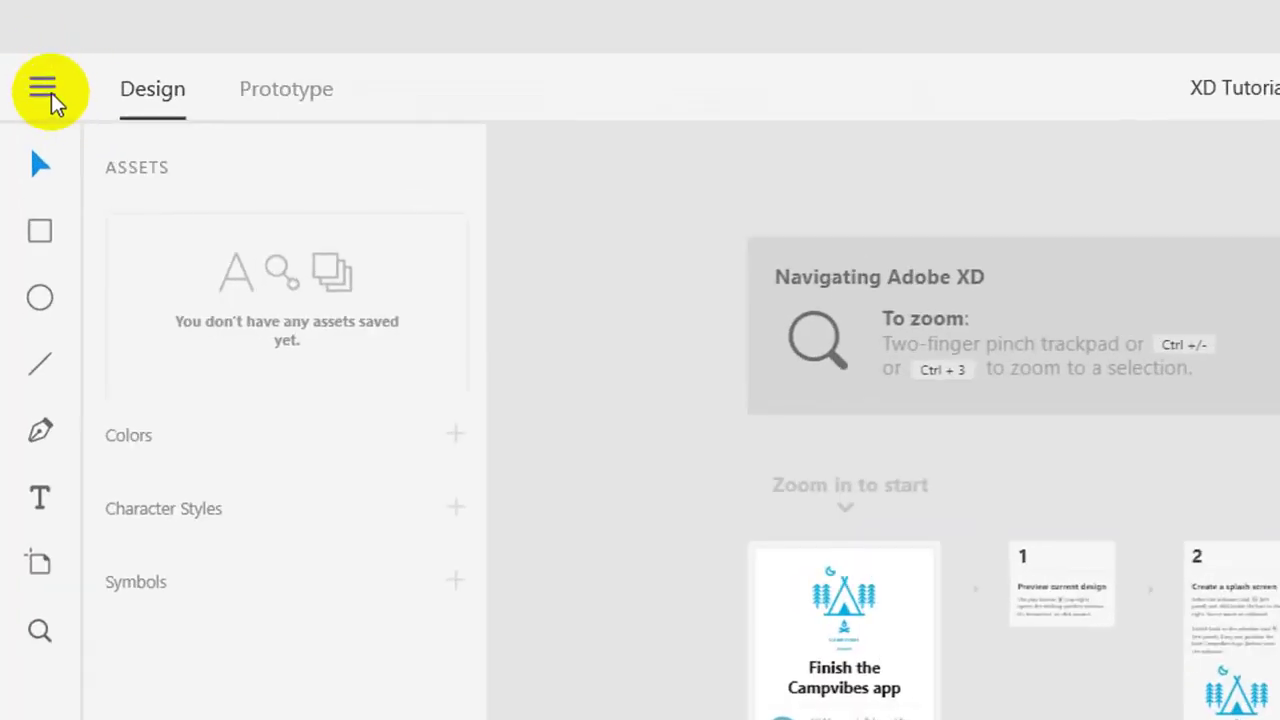
pyautogui.click(21, 44)
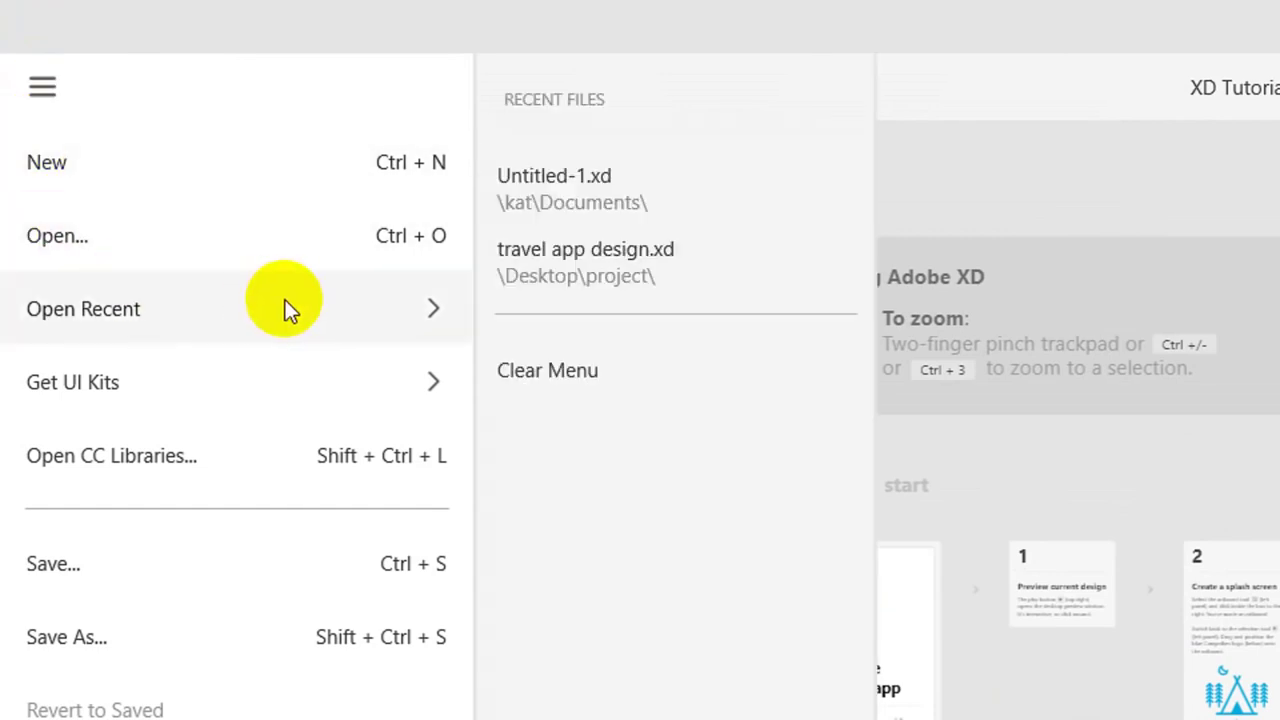
pyautogui.moveTo(49, 358)
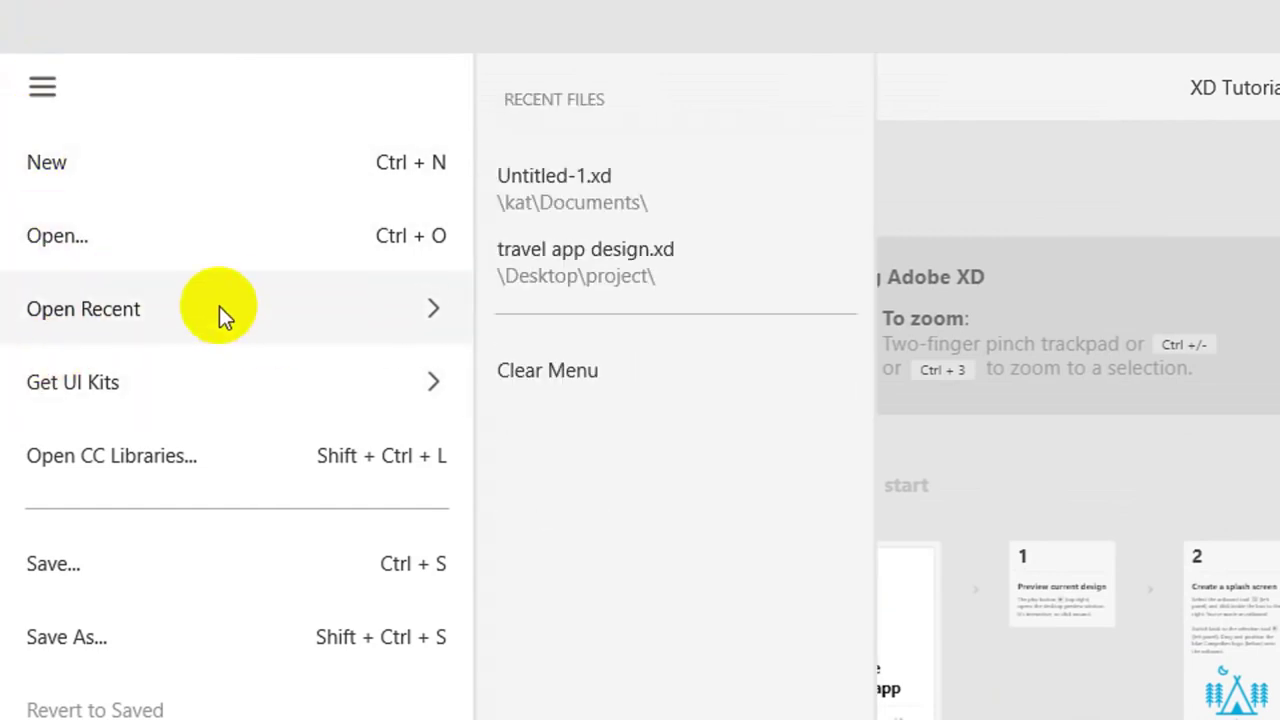
pyautogui.moveTo(207, 386)
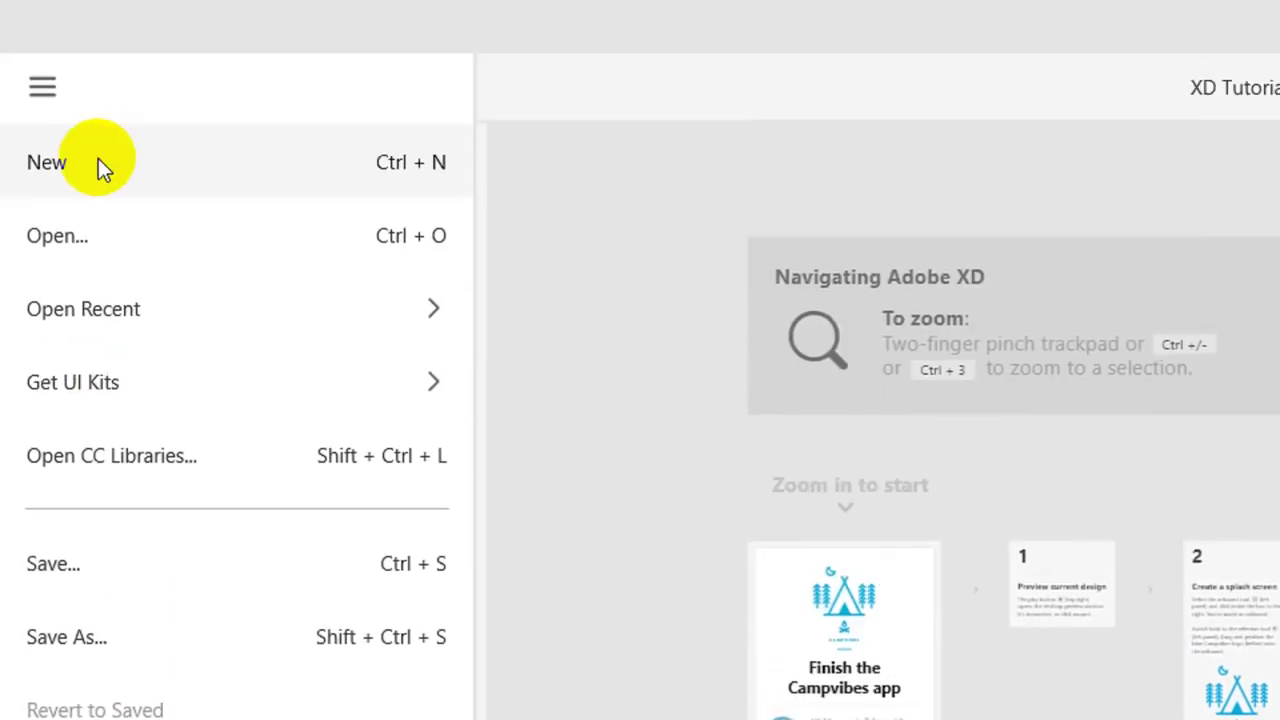
# Start a new document from the start screen with an Android Mobile 360 x 640 artboard
pyautogui.click(98, 158)
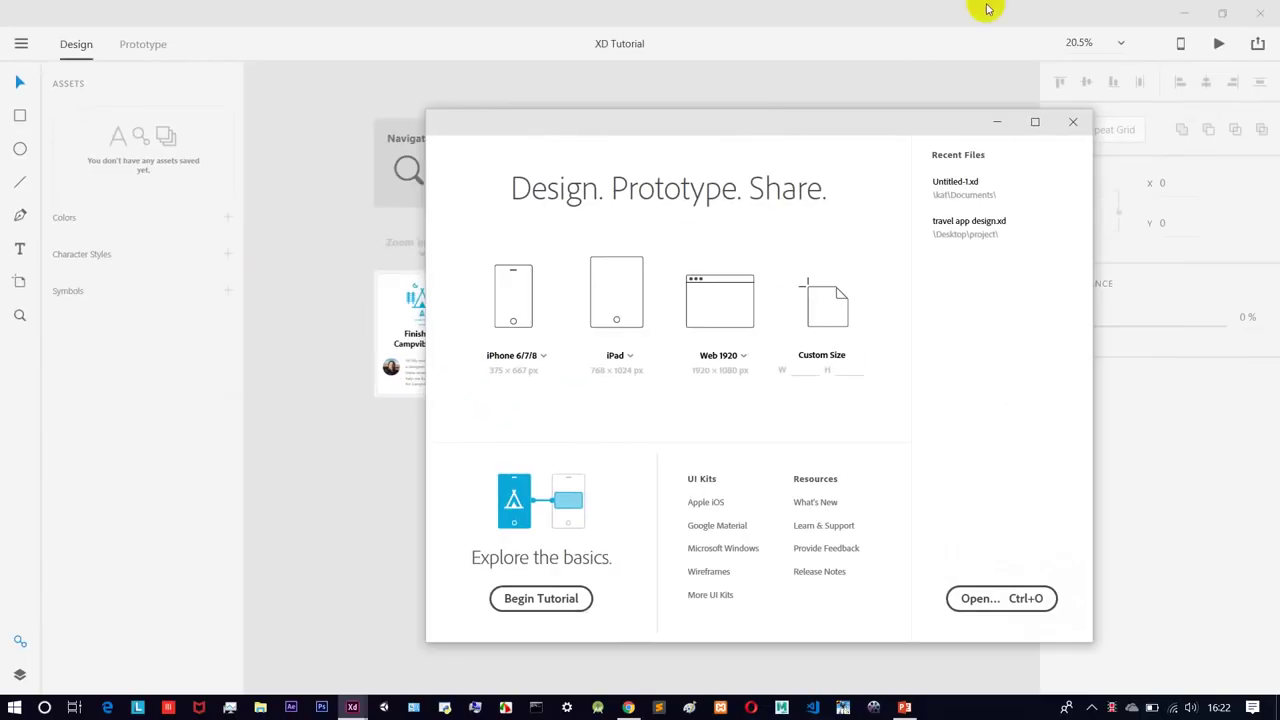
pyautogui.click(1184, 12)
pyautogui.moveTo(697, 112); pyautogui.dragTo(638, 78)
pyautogui.click(474, 321)
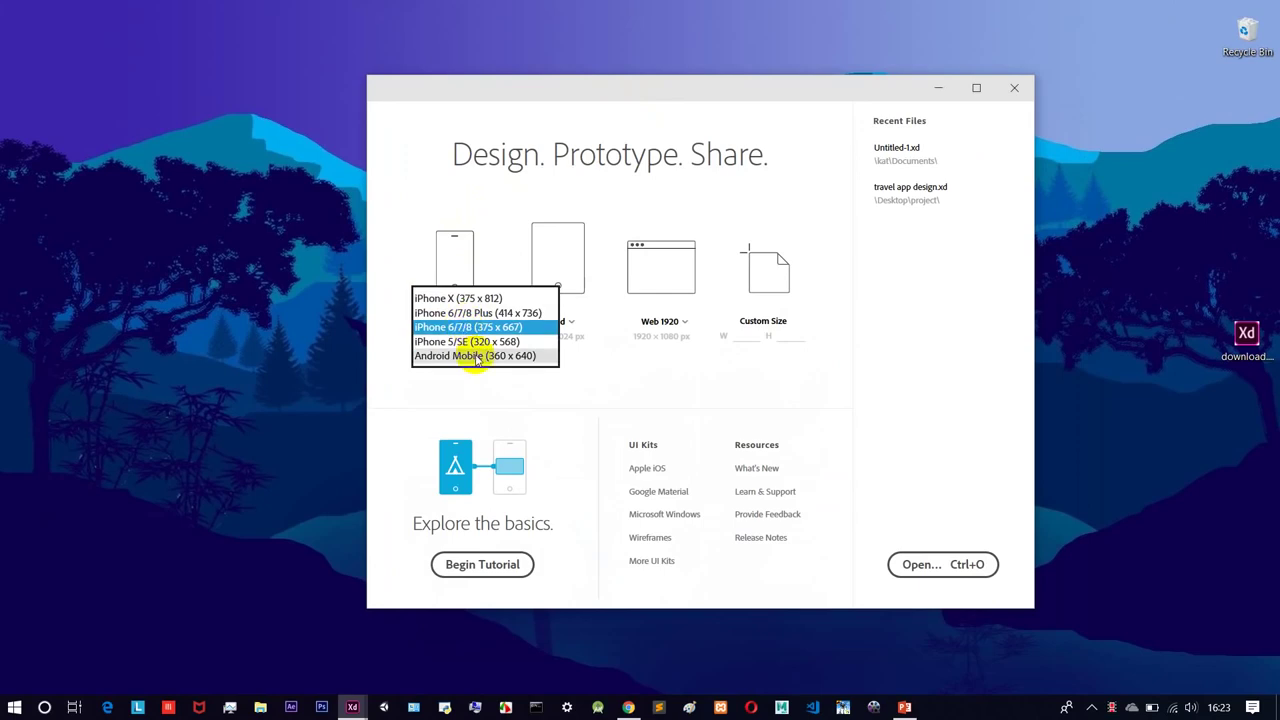
pyautogui.click(477, 356)
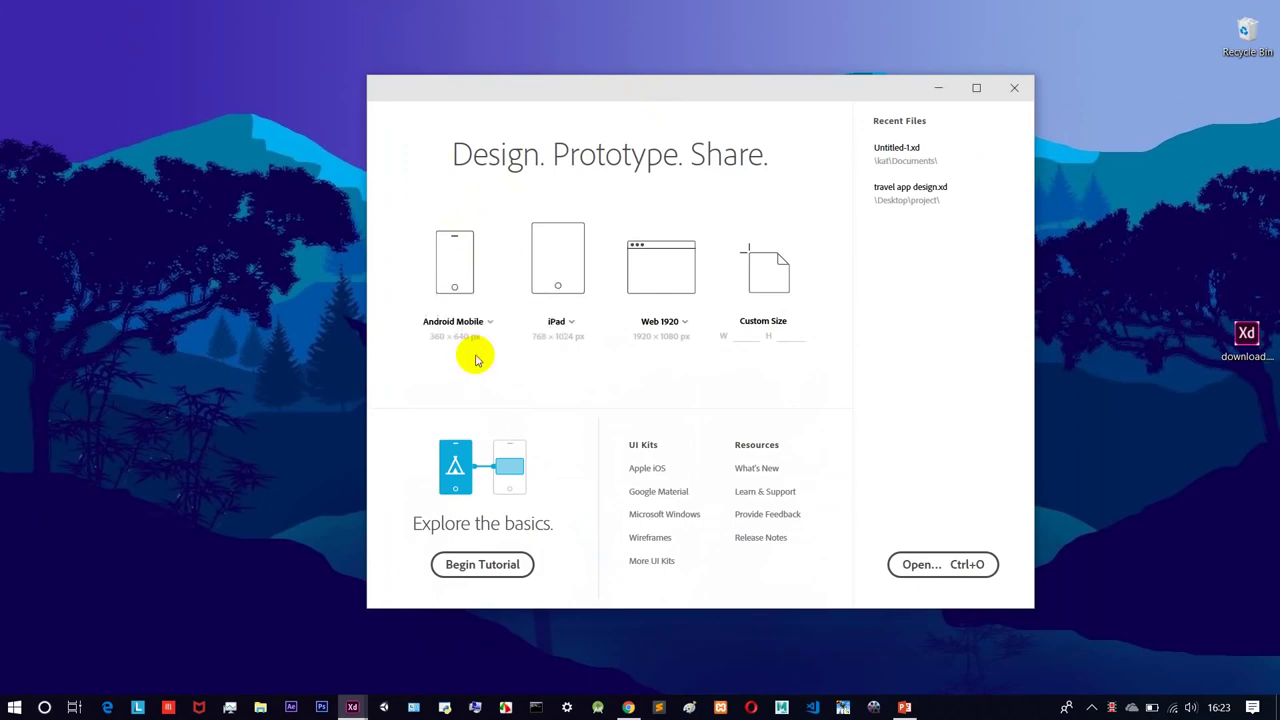
pyautogui.click(440, 280)
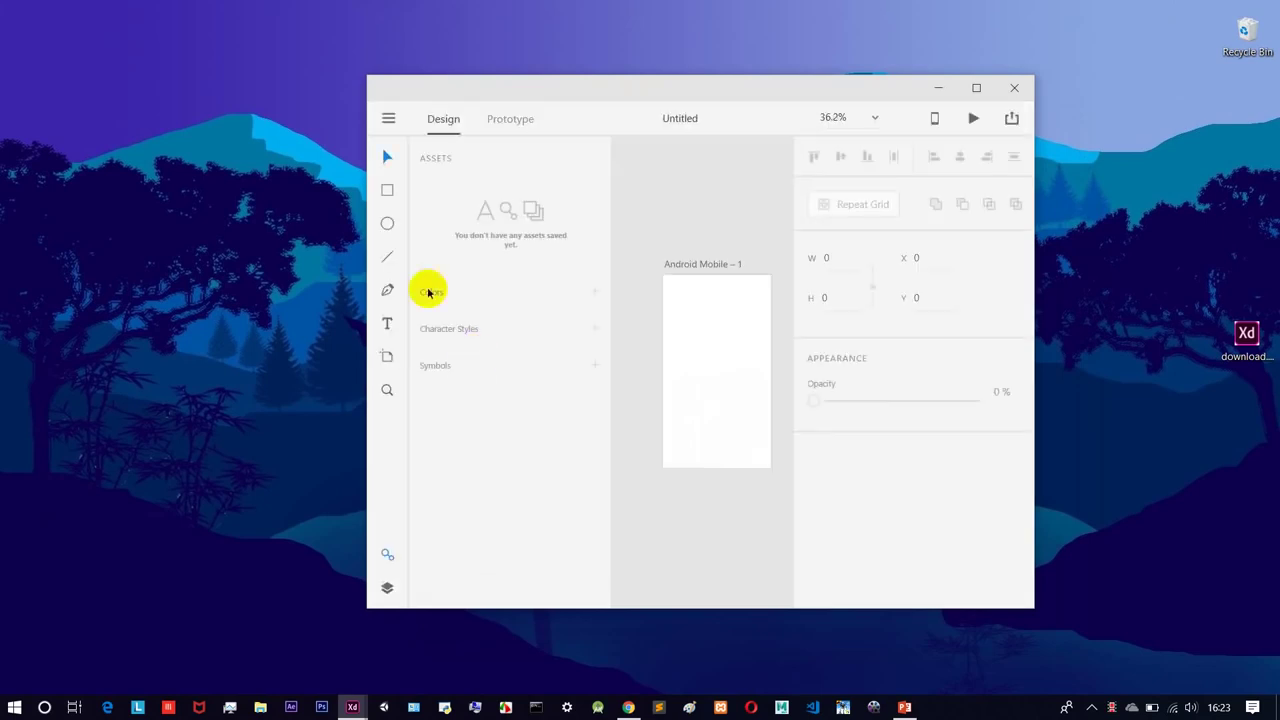
# Maximize the new document and centre the Android artboard on the canvas
pyautogui.click(977, 89)
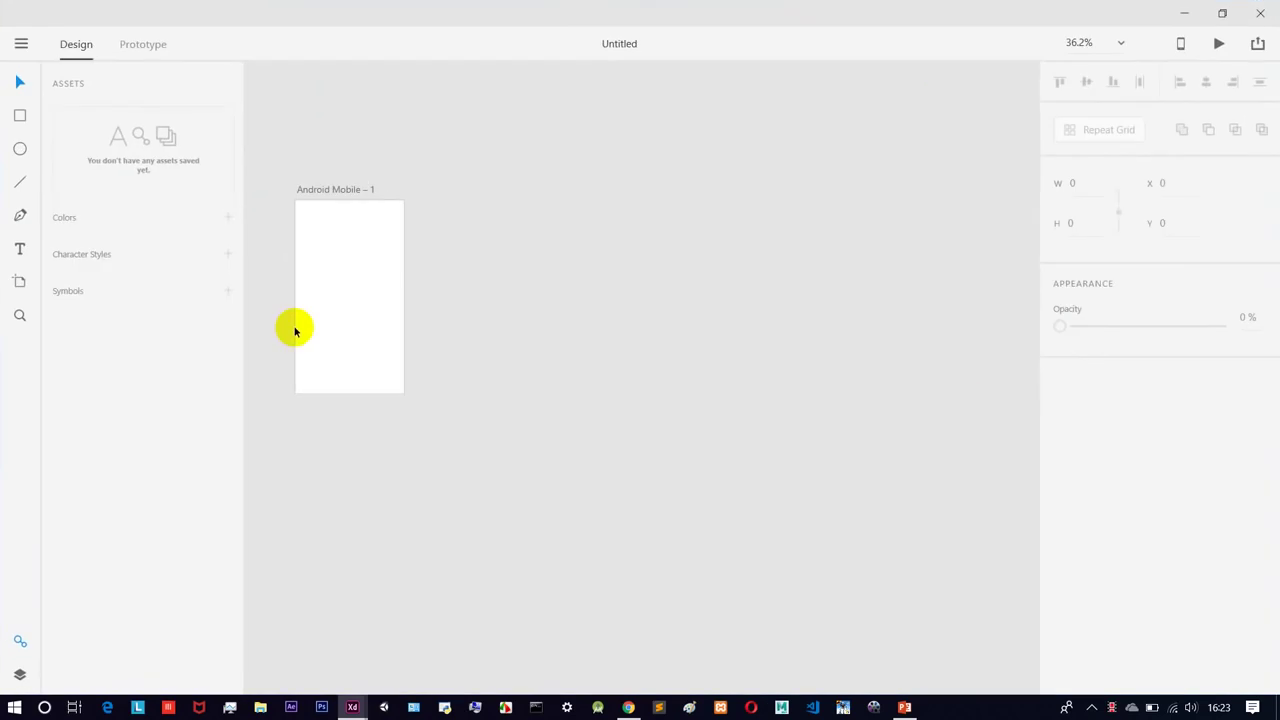
pyautogui.scroll(4, 336, 300)
pyautogui.scroll(-2, 336, 300)
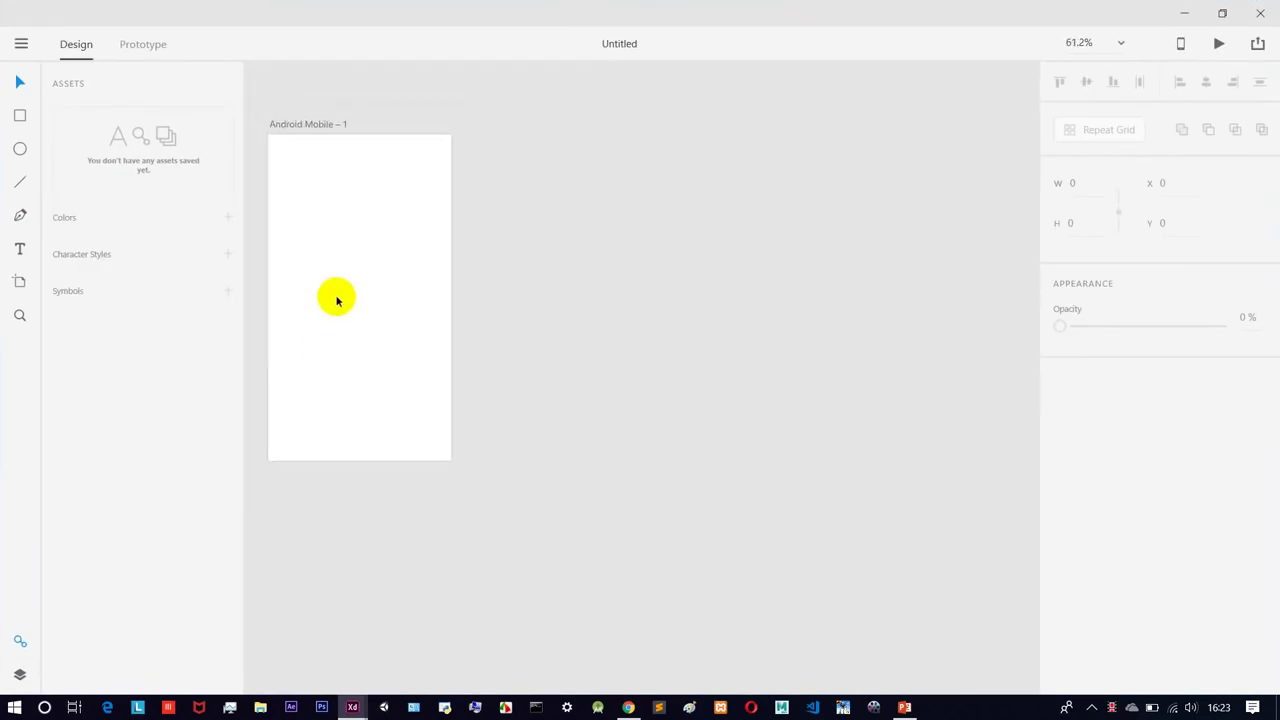
pyautogui.moveTo(503, 288); pyautogui.dragTo(707, 309)
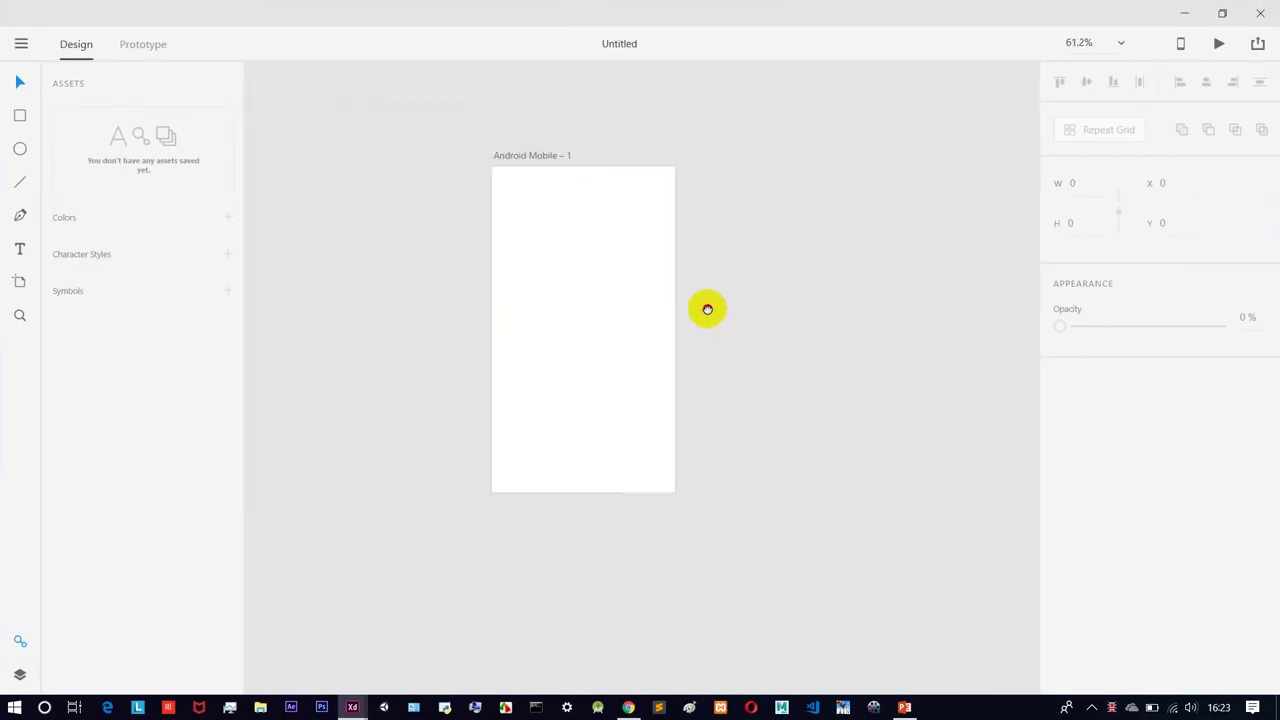
pyautogui.scroll(3, 681, 300)
pyautogui.scroll(-2, 681, 300)
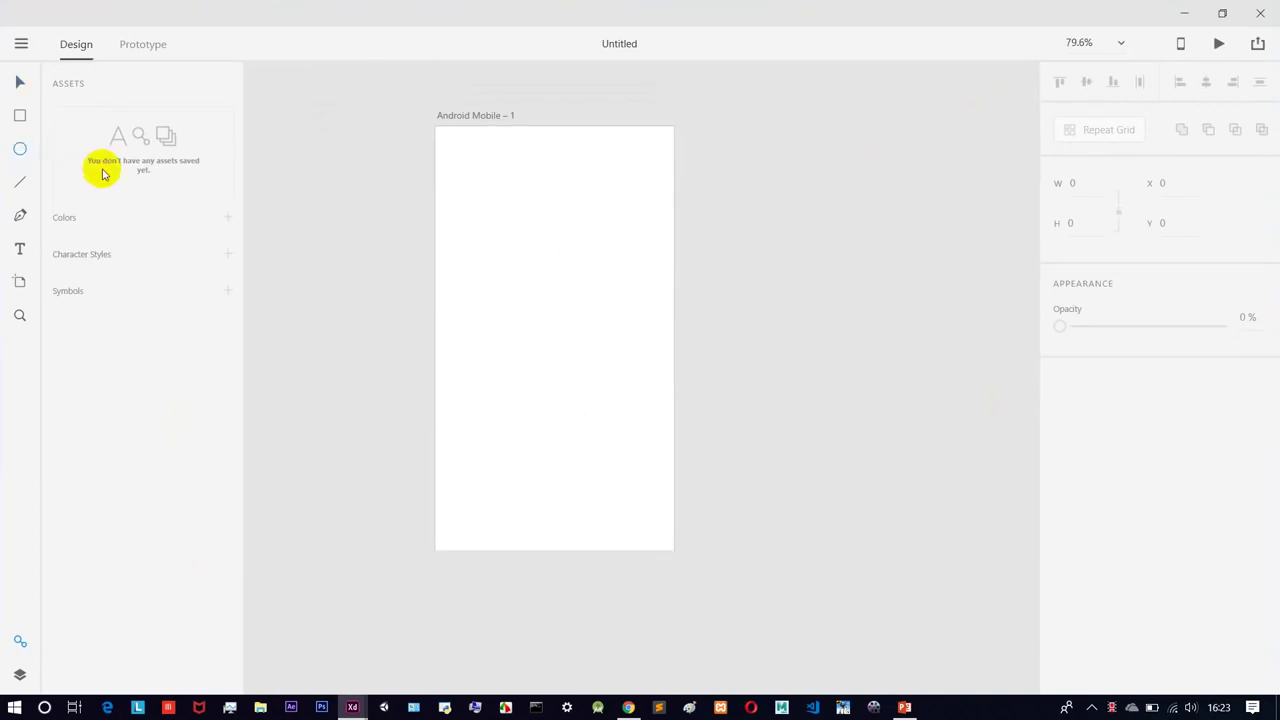
# Draw a 143 × 145 circle and place it at X 109, Y 86 near the artboard top
pyautogui.click(20, 150)
pyautogui.moveTo(509, 199); pyautogui.dragTo(605, 296)
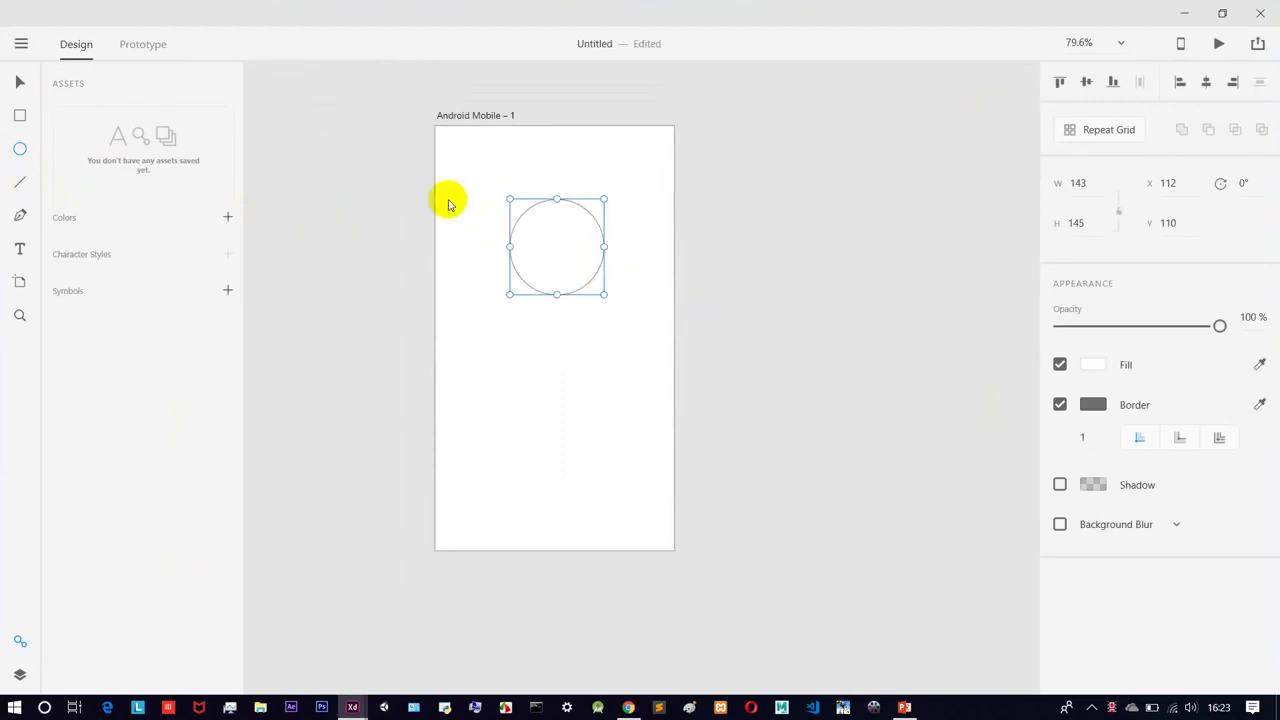
pyautogui.click(22, 84)
pyautogui.moveTo(583, 254); pyautogui.dragTo(578, 238)
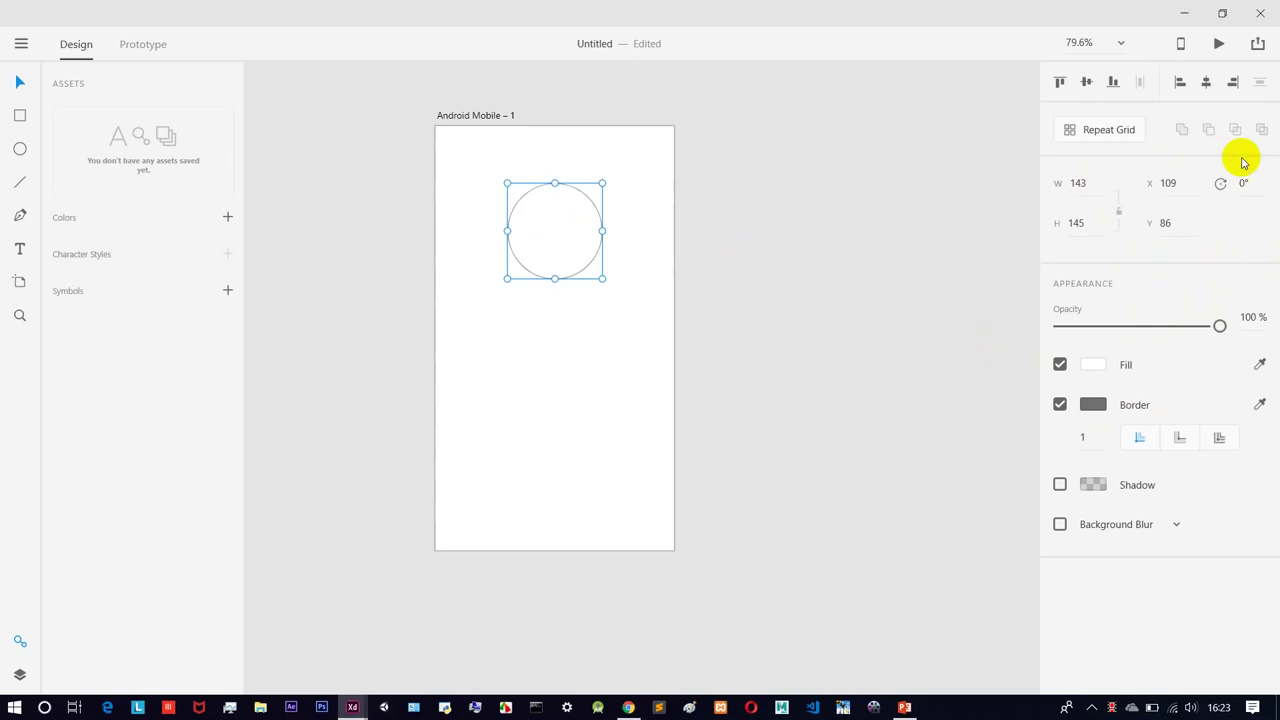
pyautogui.moveTo(1222, 328)
pyautogui.mouseDown()
pyautogui.moveTo(1083, 323)
pyautogui.moveTo(1243, 331)
pyautogui.mouseUp()
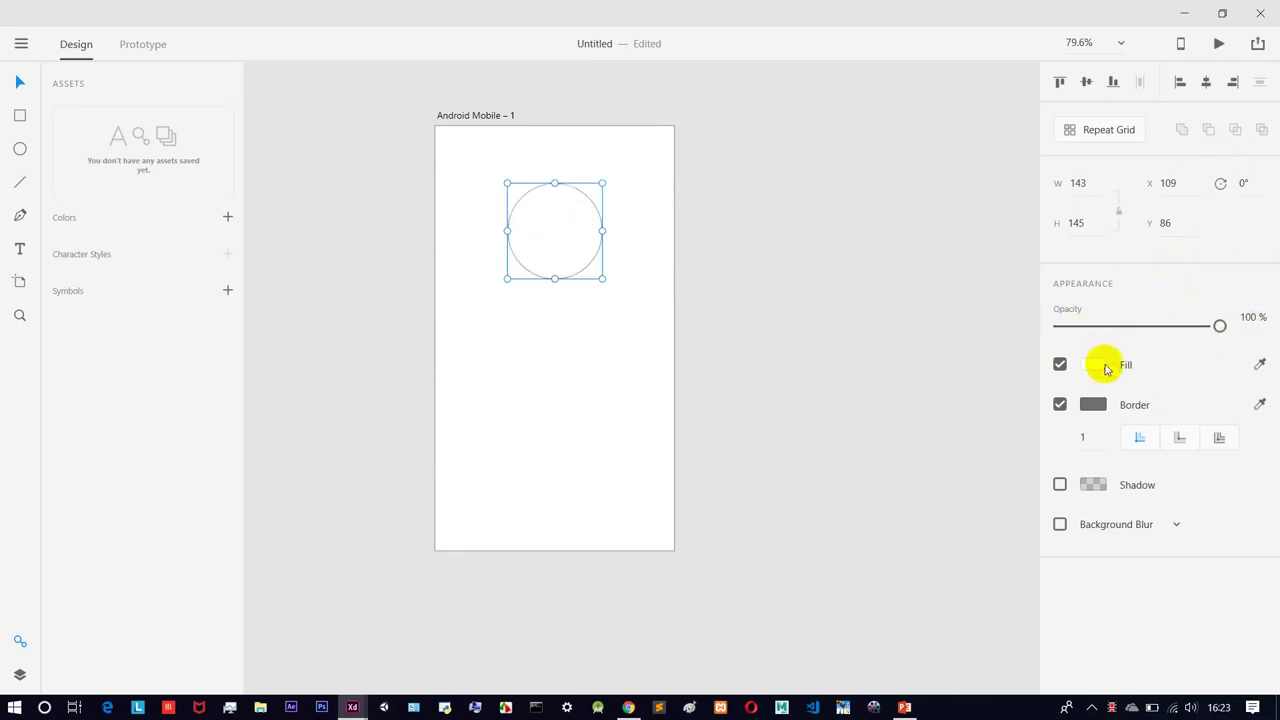
# Give the circle a near-black fill and a red border
pyautogui.click(1097, 365)
pyautogui.moveTo(920, 347); pyautogui.dragTo(880, 403)
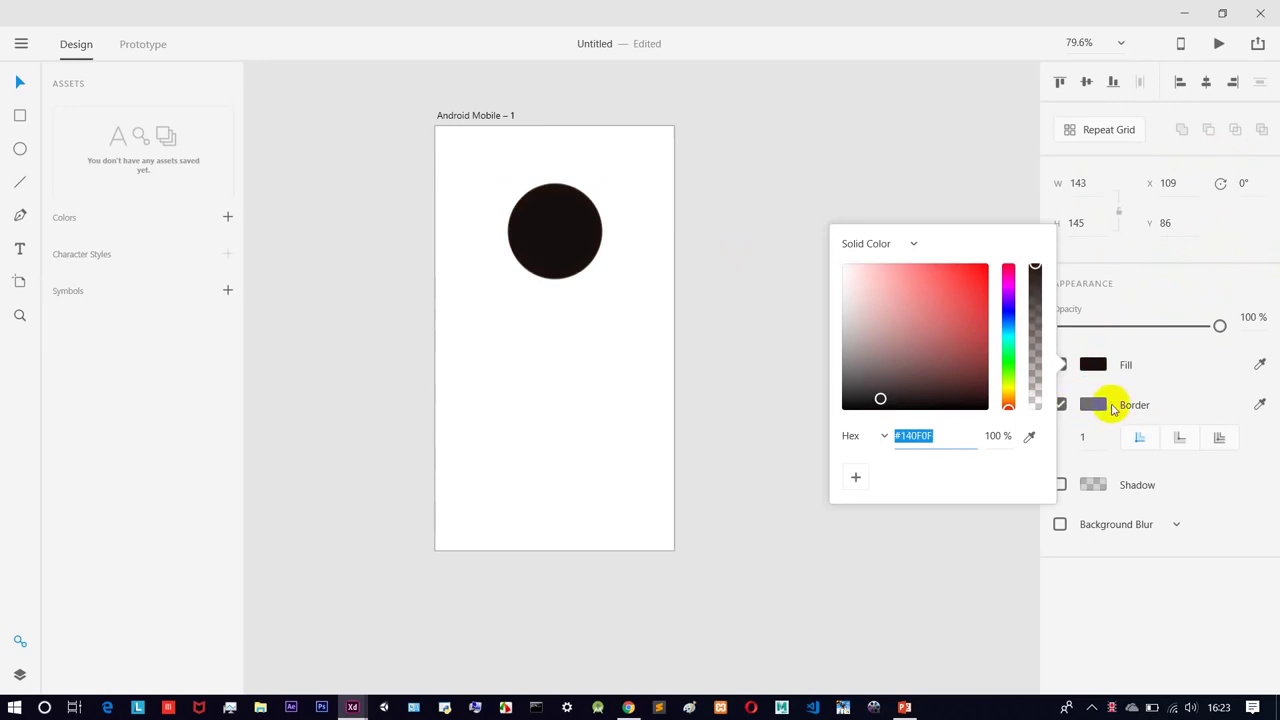
pyautogui.click(1101, 407)
pyautogui.moveTo(964, 382); pyautogui.dragTo(969, 289)
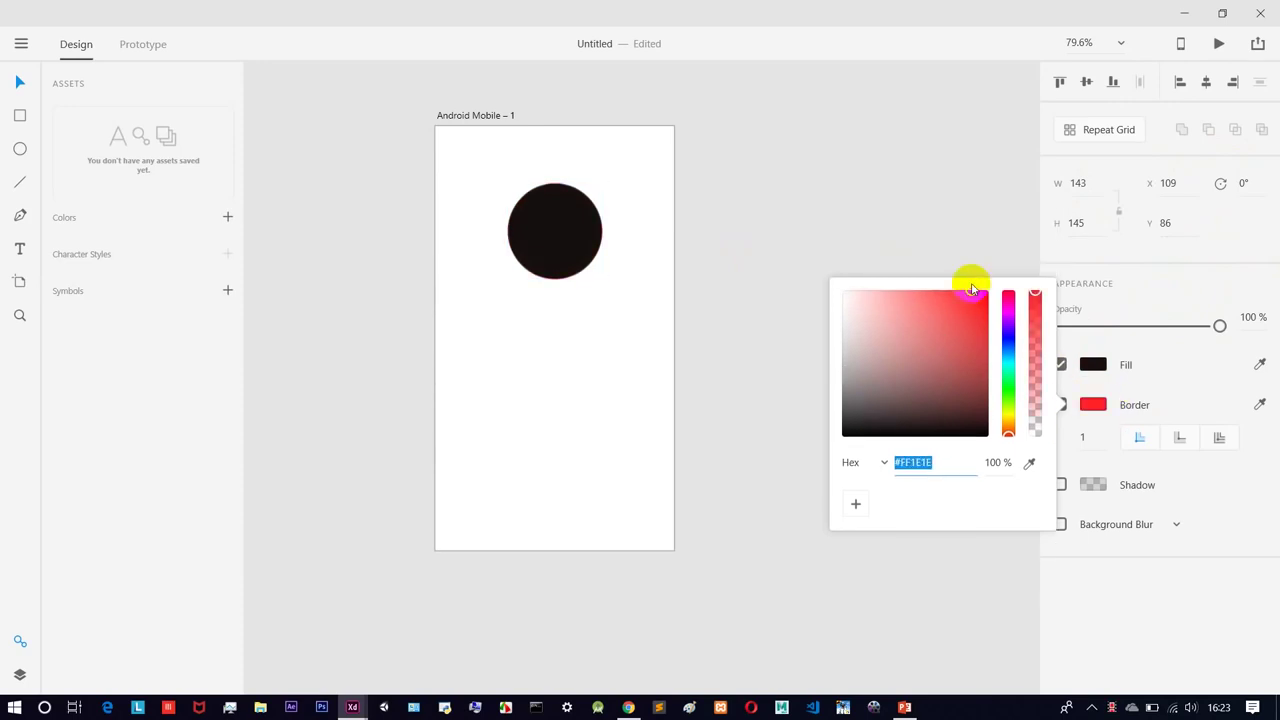
pyautogui.click(1194, 371)
# Set the border width to 20, opacity to 100%, and nudge the circle to X 94, Y 85
pyautogui.click(1097, 437)
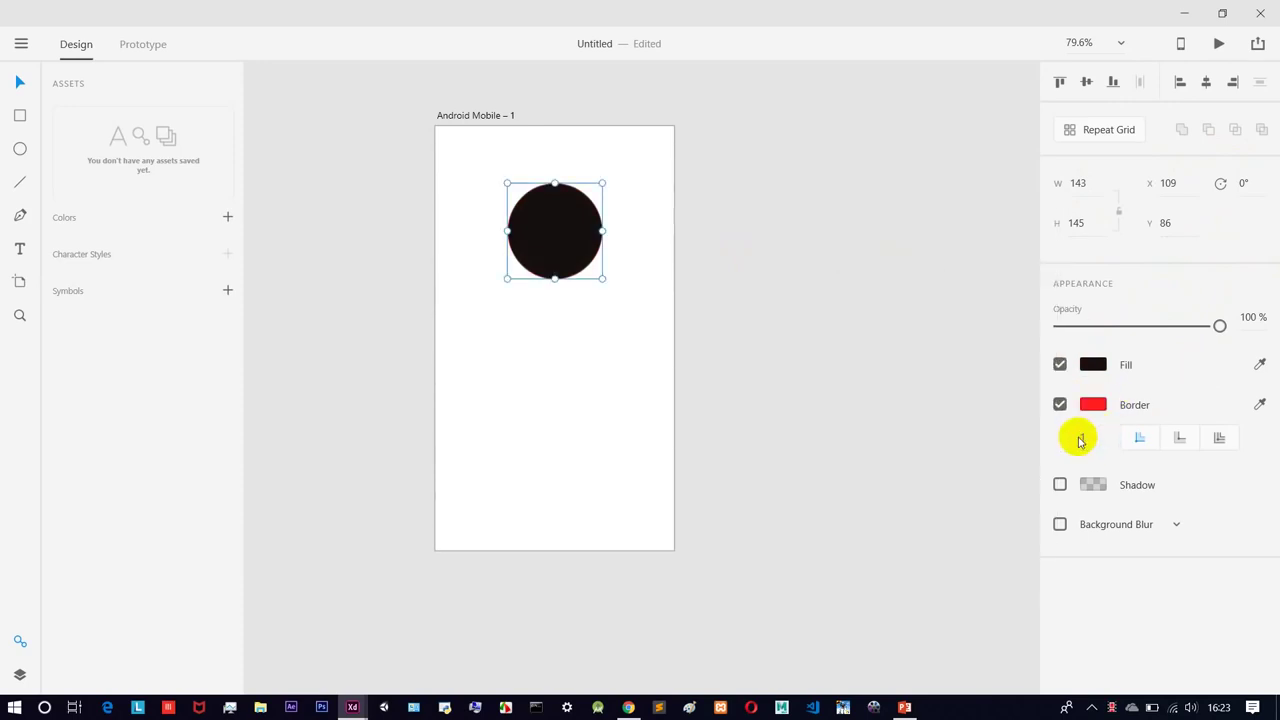
pyautogui.press('2')
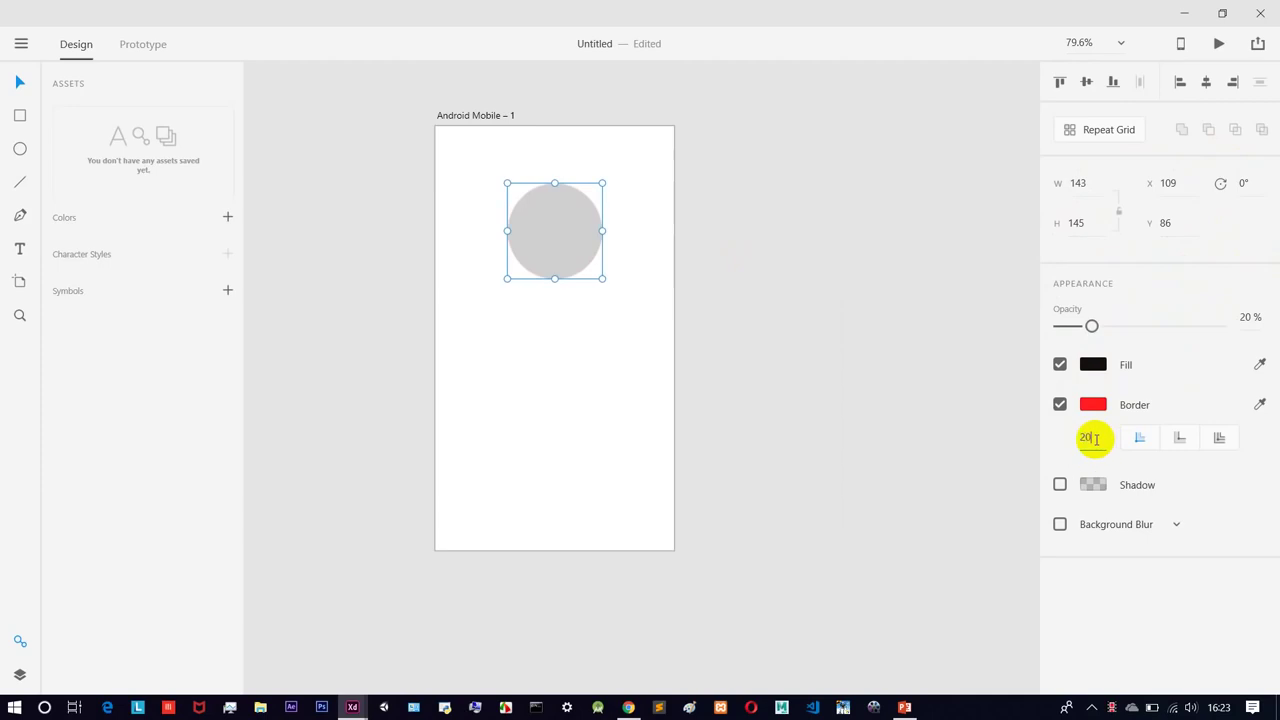
pyautogui.moveTo(1092, 325); pyautogui.dragTo(1219, 325)
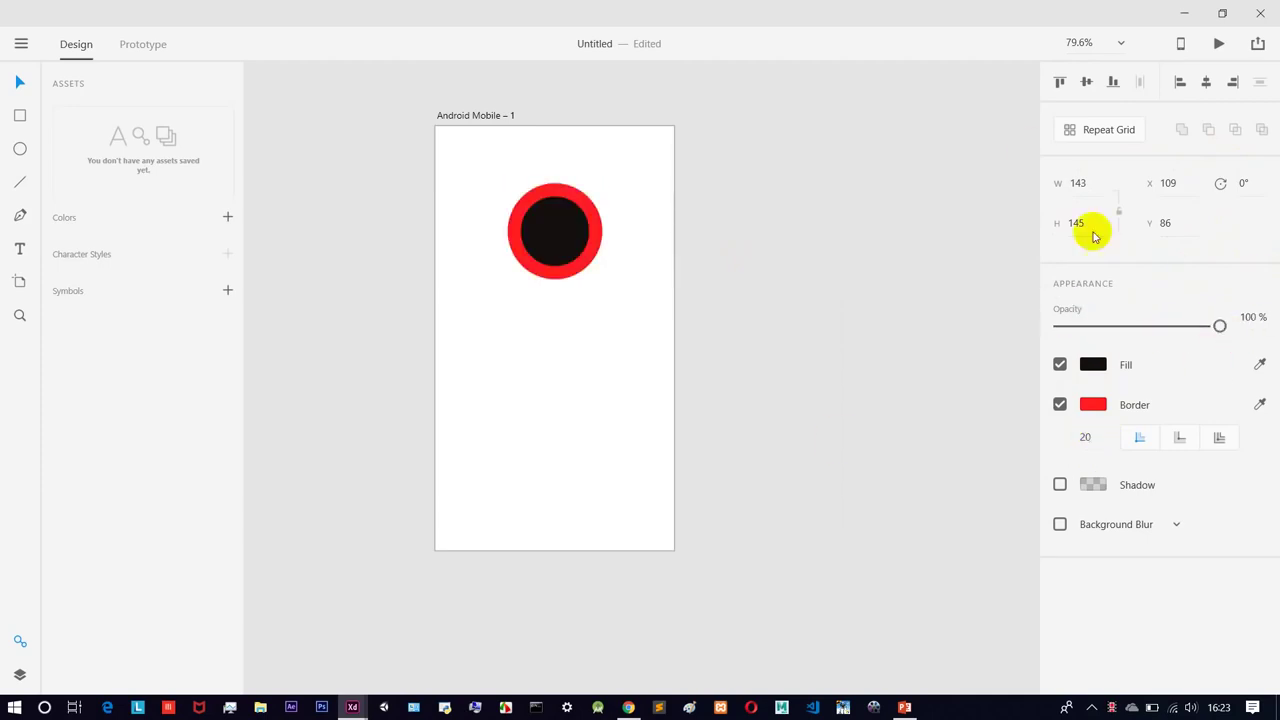
pyautogui.moveTo(573, 238); pyautogui.dragTo(561, 240)
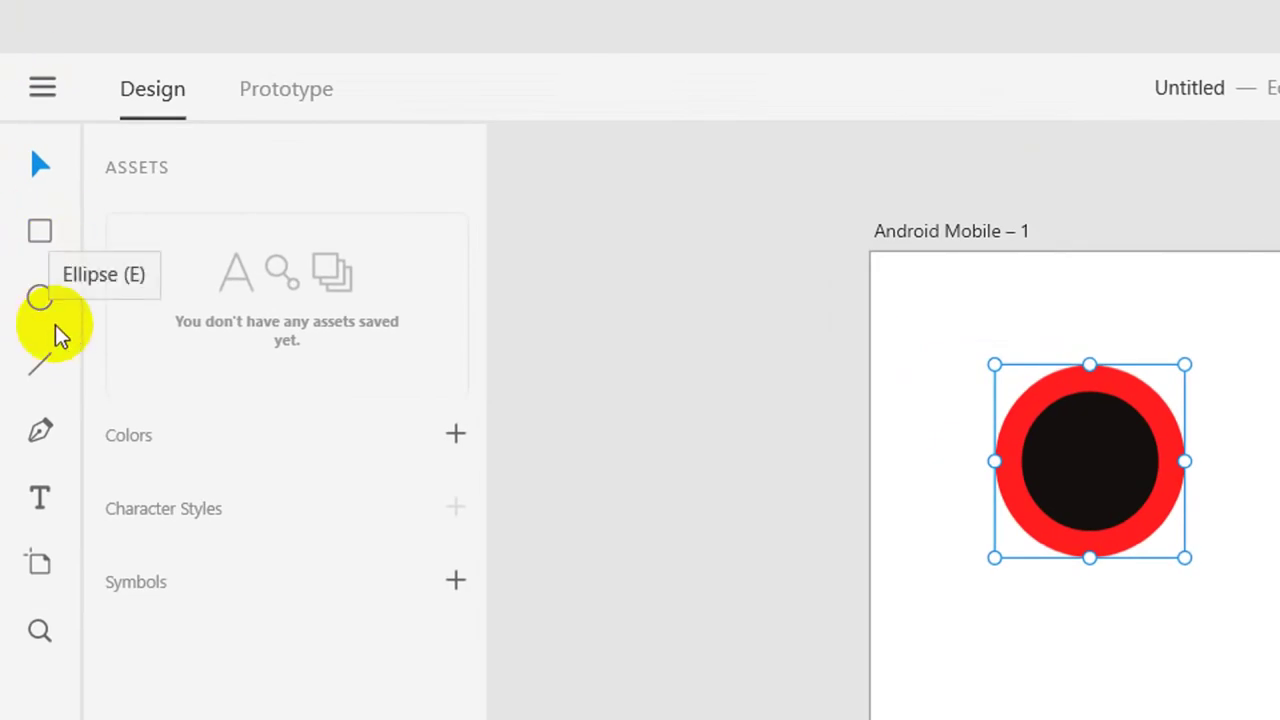
# Type the text line 'Tamil hacks' beneath the red-bordered black circle
pyautogui.click(45, 300)
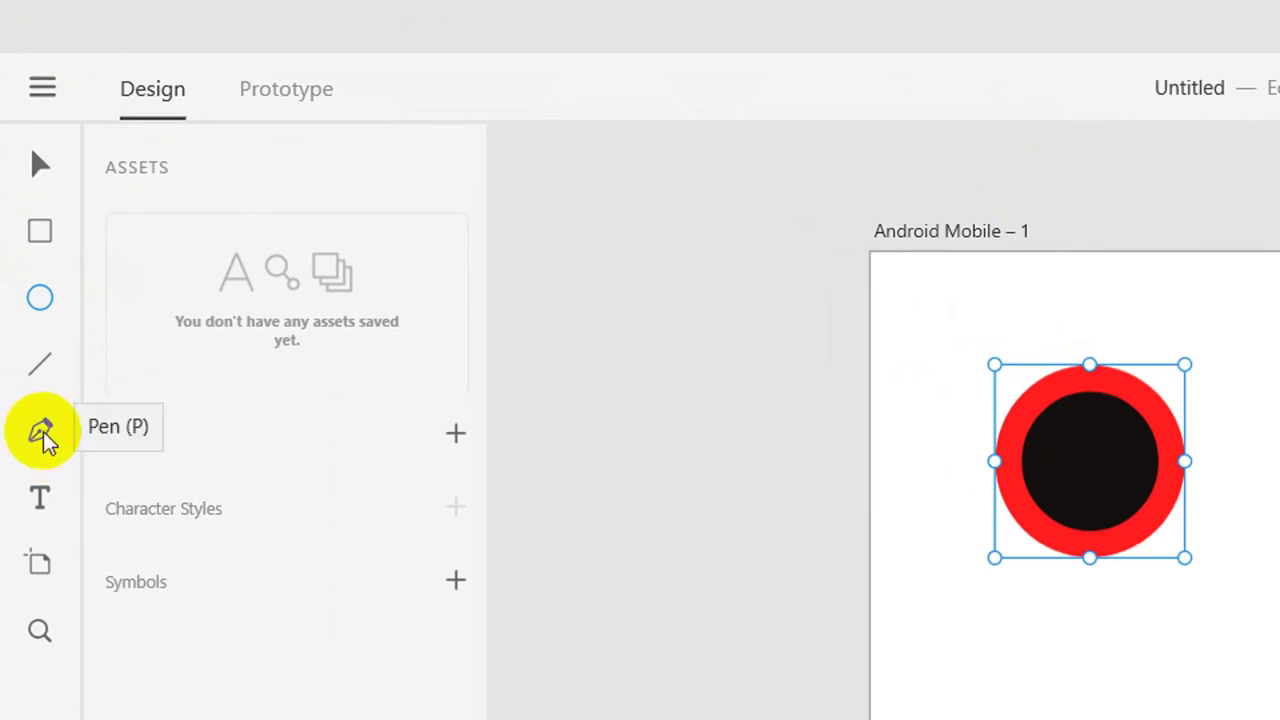
pyautogui.click(42, 495)
pyautogui.click(971, 655)
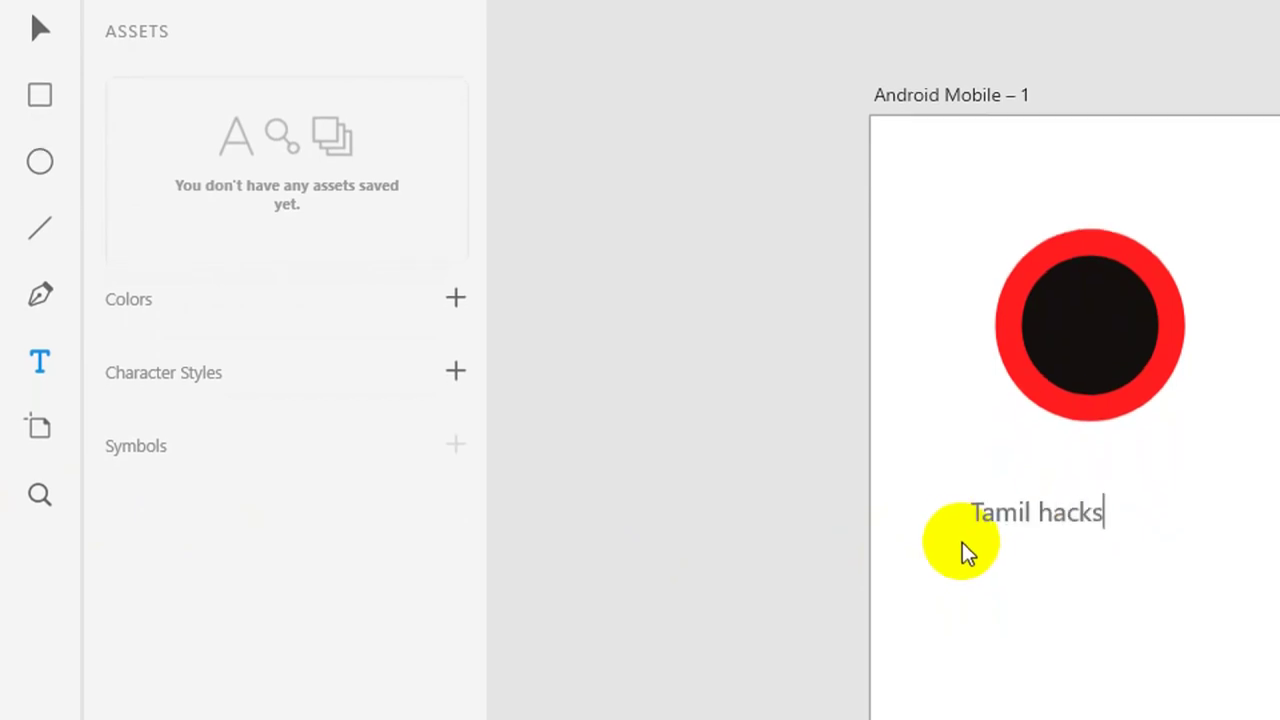
pyautogui.press('Escape')
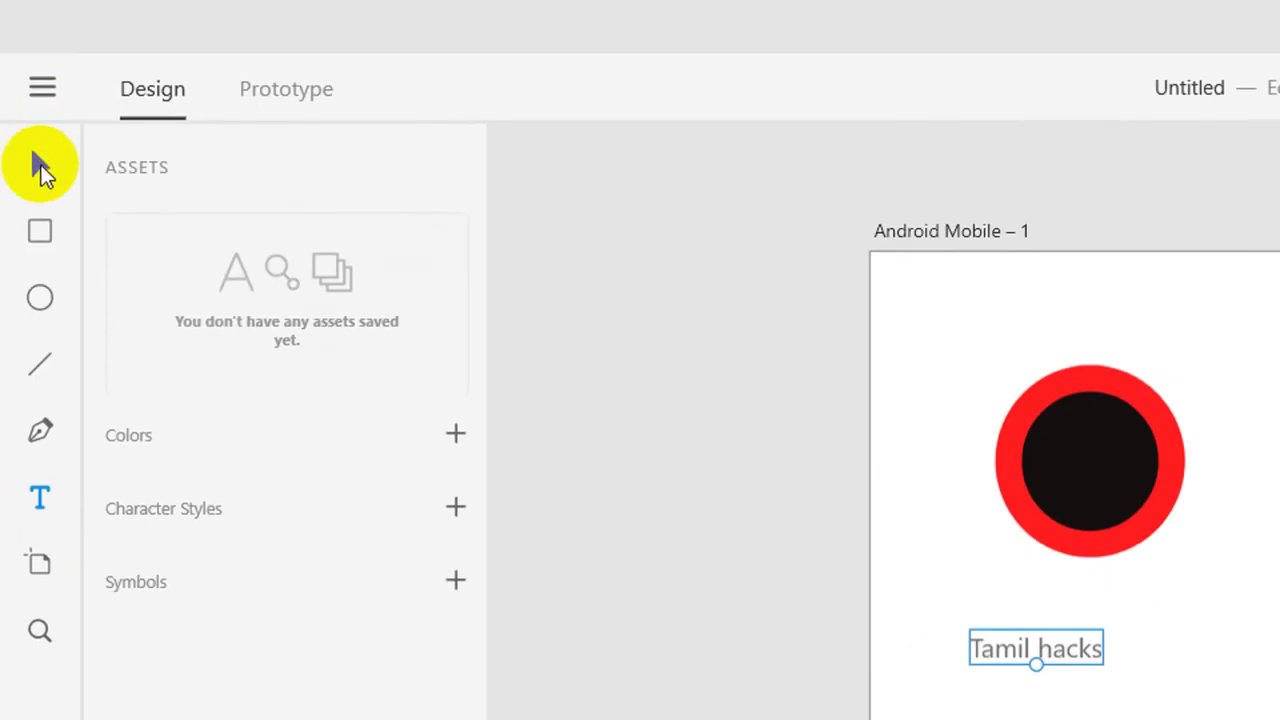
# Drag the Tamil hacks text and red circle until the text sits centred beneath the circle
pyautogui.moveTo(1054, 651); pyautogui.dragTo(1122, 651)
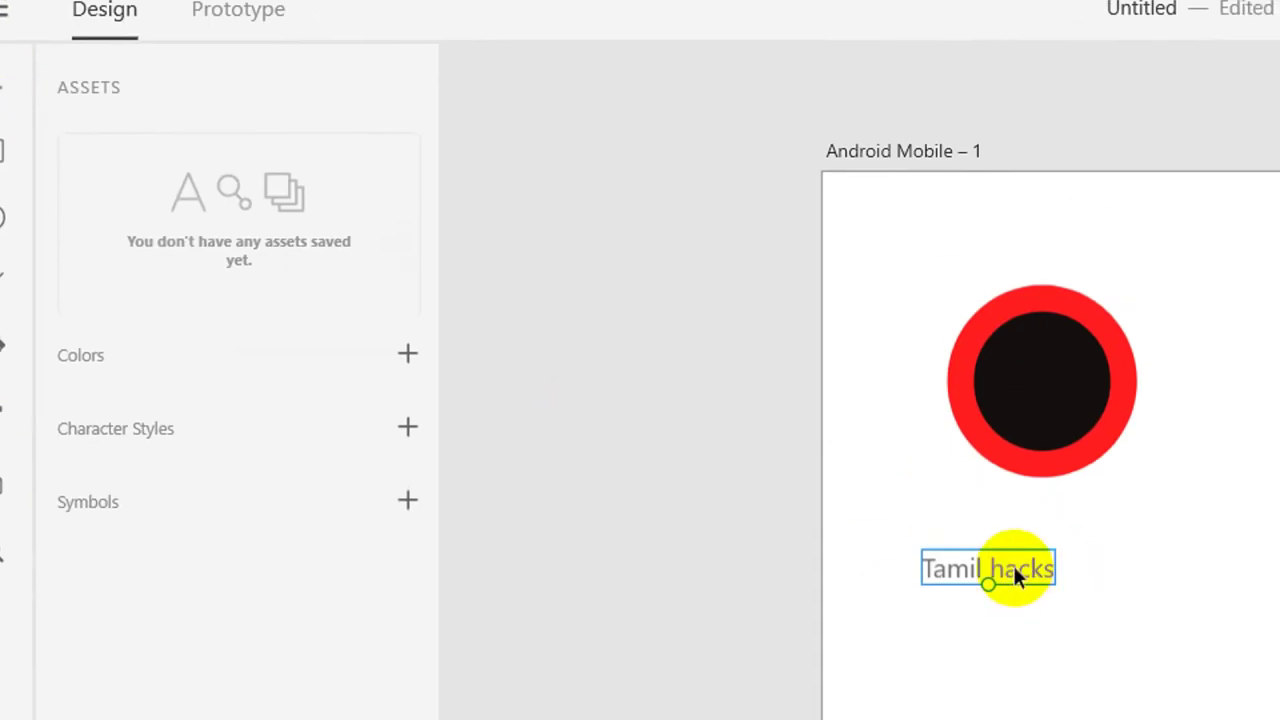
pyautogui.moveTo(1016, 541); pyautogui.dragTo(1015, 538)
pyautogui.moveTo(985, 340)
pyautogui.mouseDown()
pyautogui.moveTo(963, 346)
pyautogui.moveTo(991, 337)
pyautogui.moveTo(982, 346)
pyautogui.mouseUp()
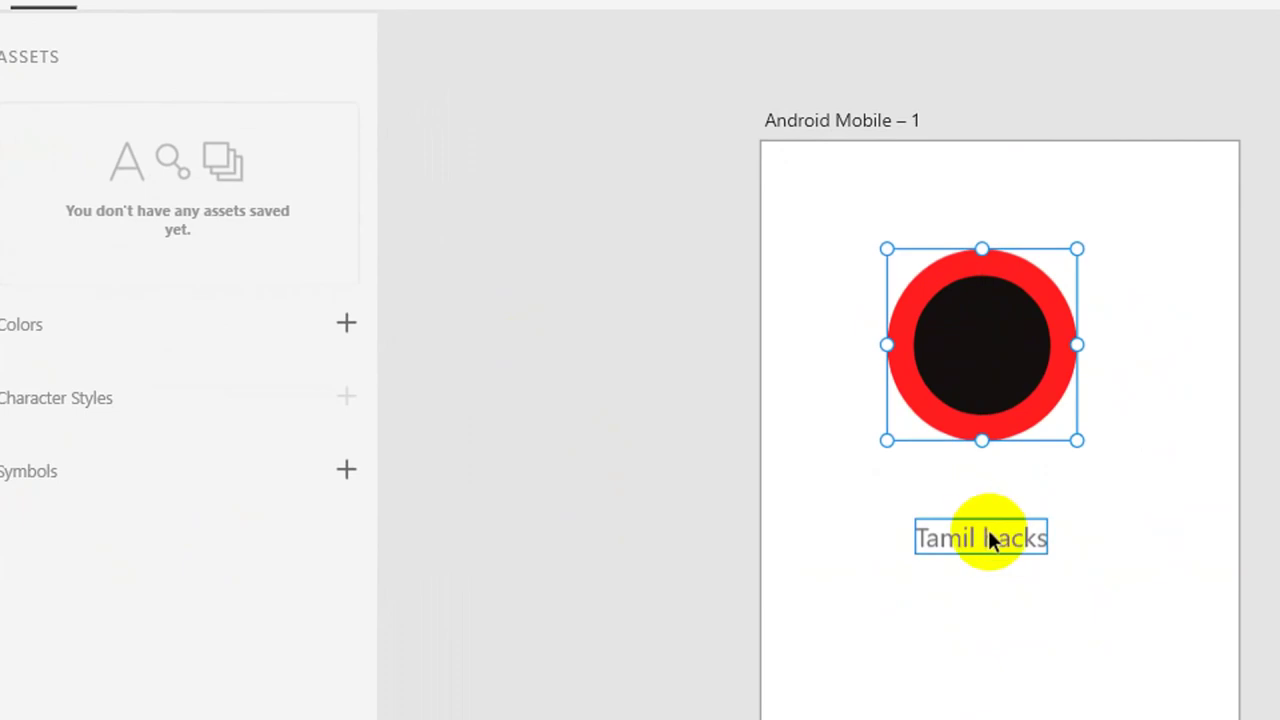
pyautogui.moveTo(980, 534); pyautogui.dragTo(922, 518)
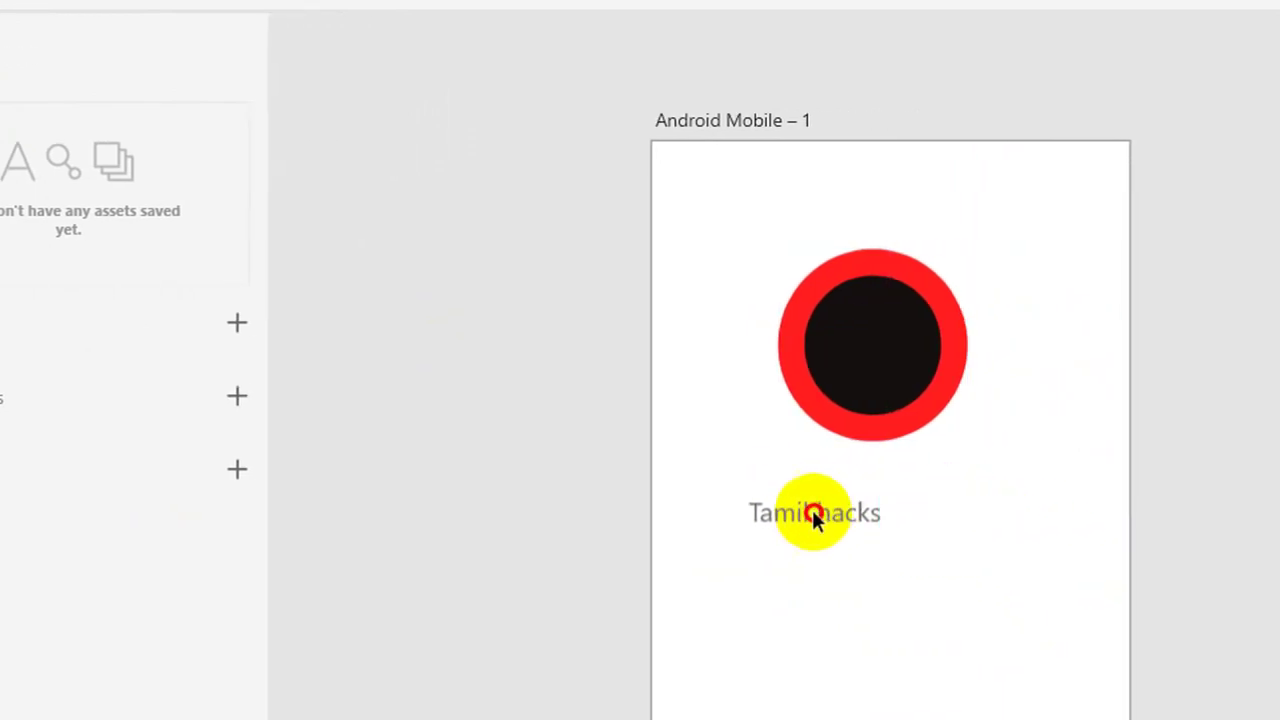
pyautogui.moveTo(814, 516); pyautogui.dragTo(894, 488)
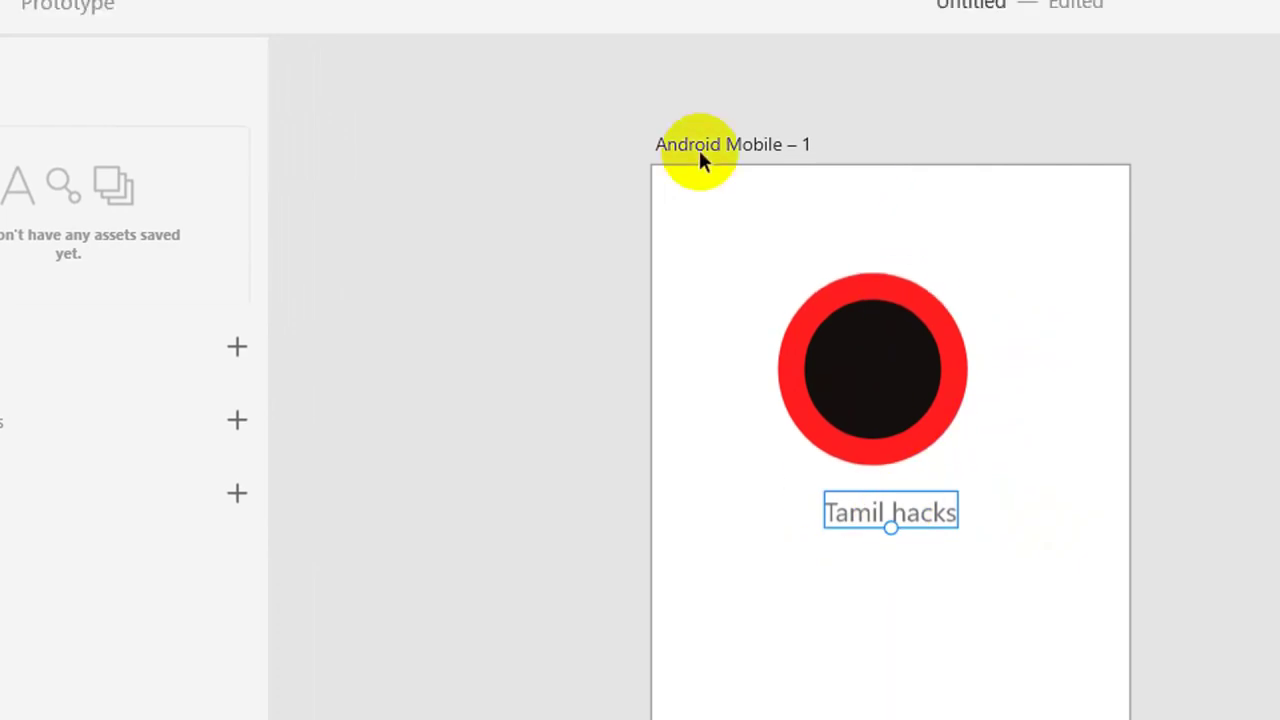
pyautogui.moveTo(700, 177); pyautogui.dragTo(517, 226)
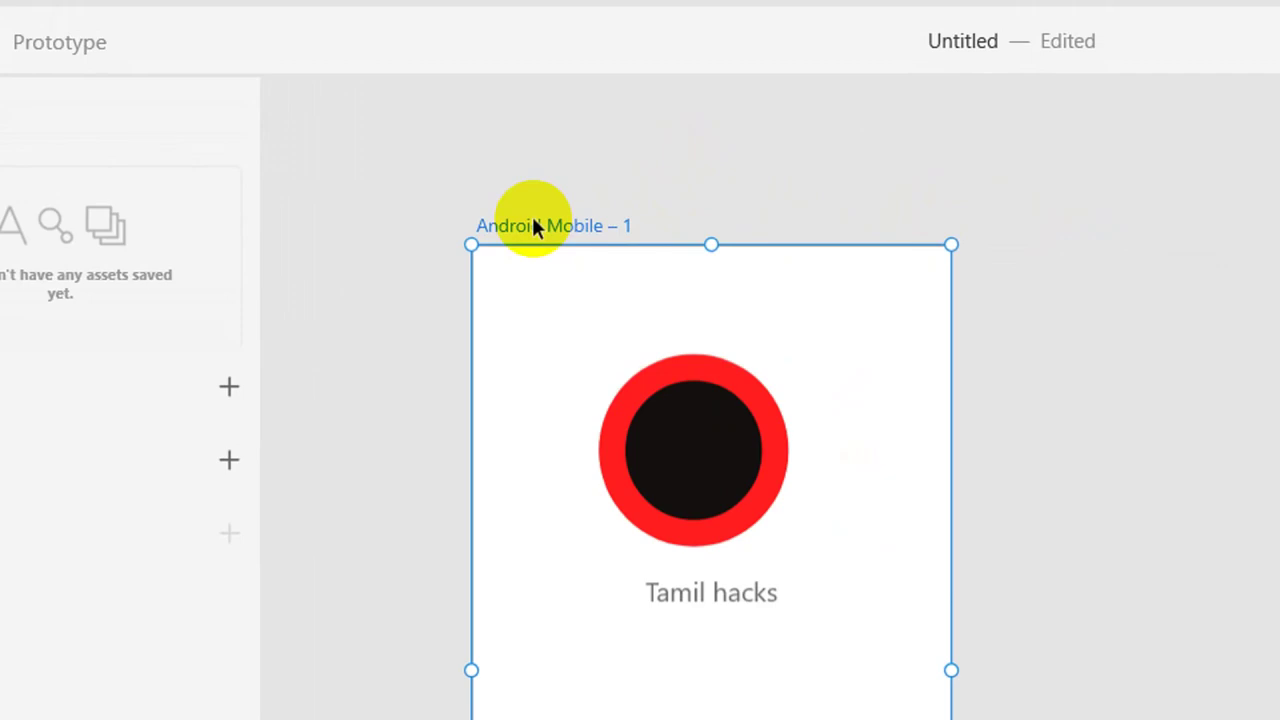
# Duplicate the Android Mobile – 1 artboard with Ctrl+D to create Android Mobile – 2
pyautogui.hotkey('ctrl', 'd')
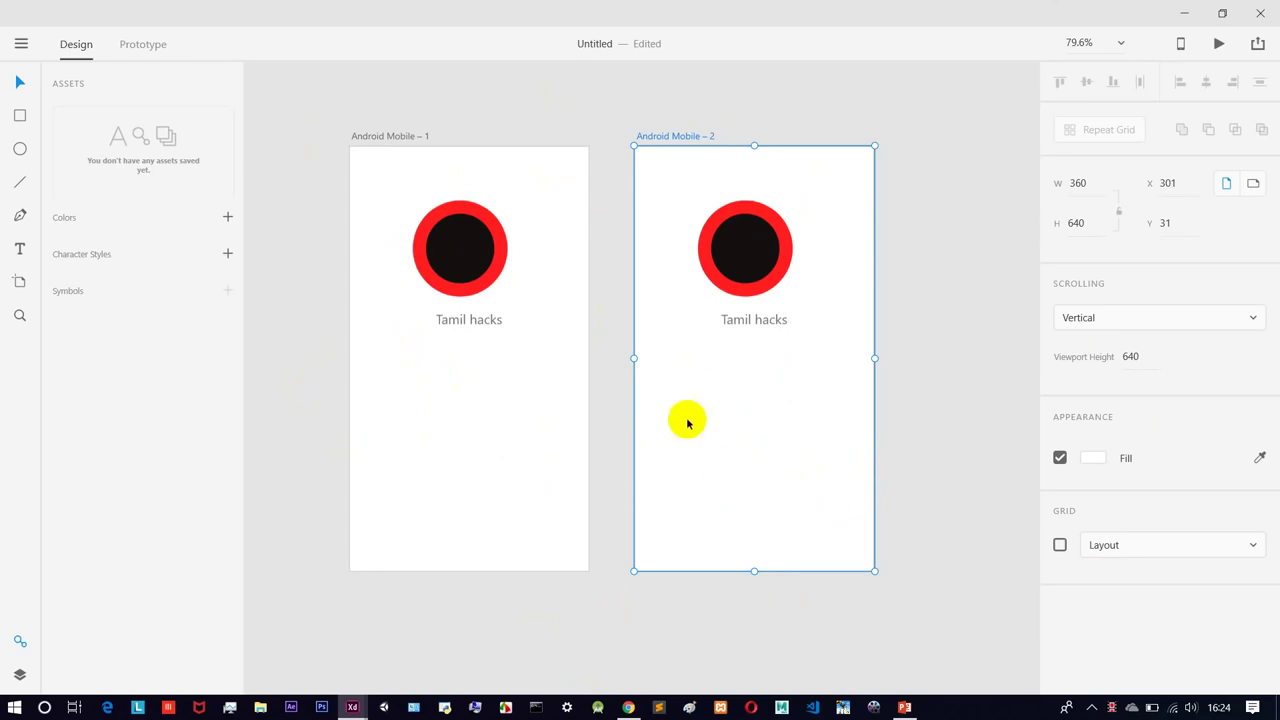
# On Android Mobile – 2, lower the Tamil hacks text and fill the circle with purple #625188
pyautogui.moveTo(763, 322); pyautogui.dragTo(762, 370)
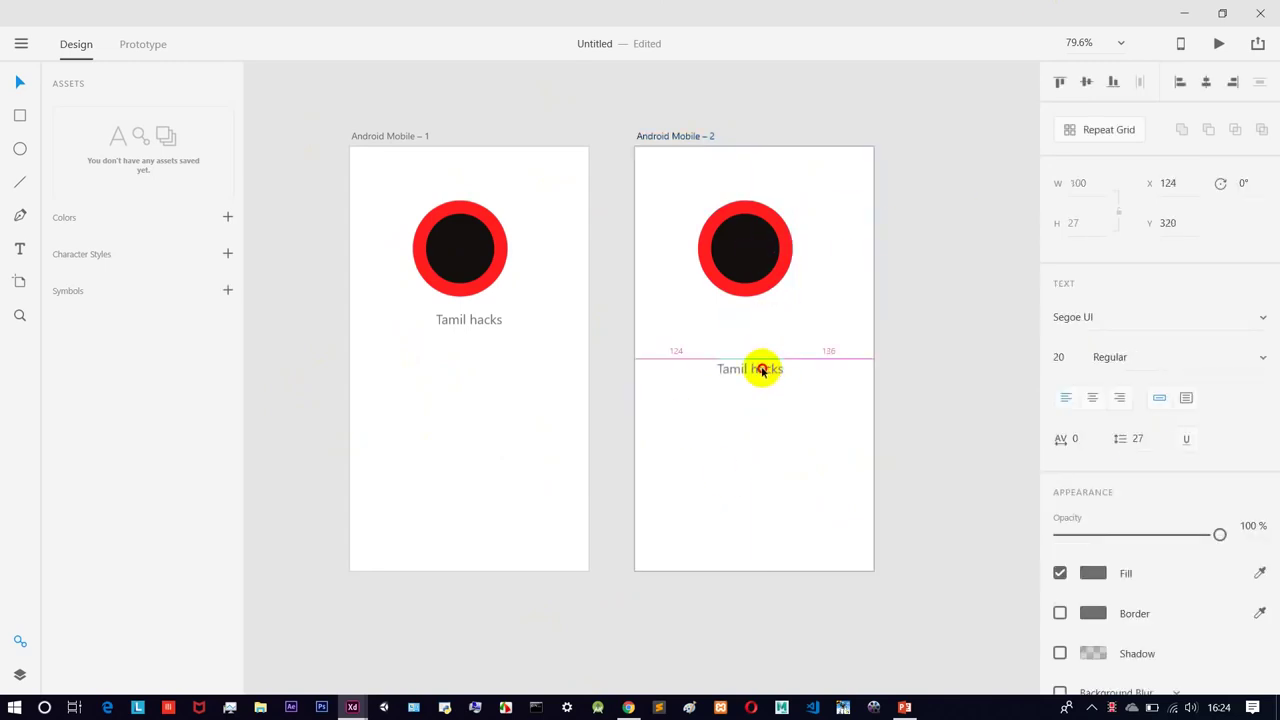
pyautogui.moveTo(740, 232); pyautogui.dragTo(713, 234)
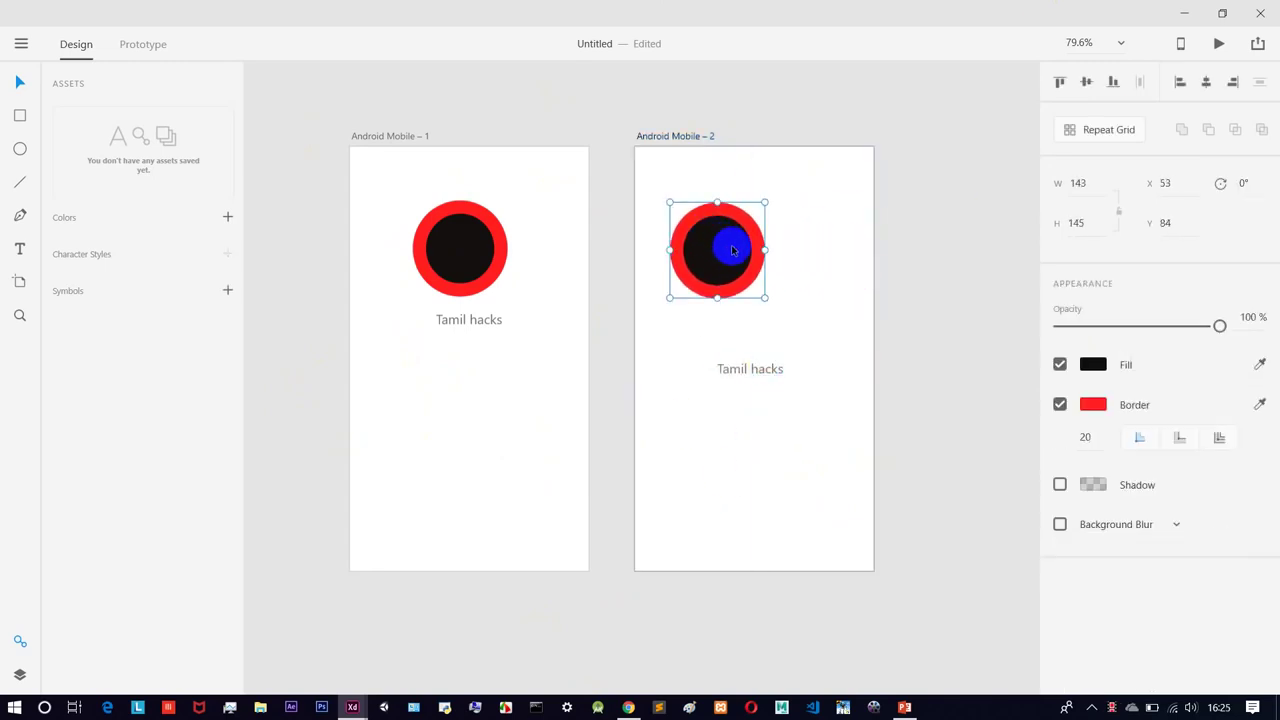
pyautogui.click(1093, 364)
pyautogui.moveTo(930, 312)
pyautogui.mouseDown()
pyautogui.moveTo(806, 306)
pyautogui.moveTo(809, 237)
pyautogui.moveTo(935, 364)
pyautogui.moveTo(989, 287)
pyautogui.moveTo(1007, 302)
pyautogui.moveTo(966, 277)
pyautogui.moveTo(916, 330)
pyautogui.mouseUp()
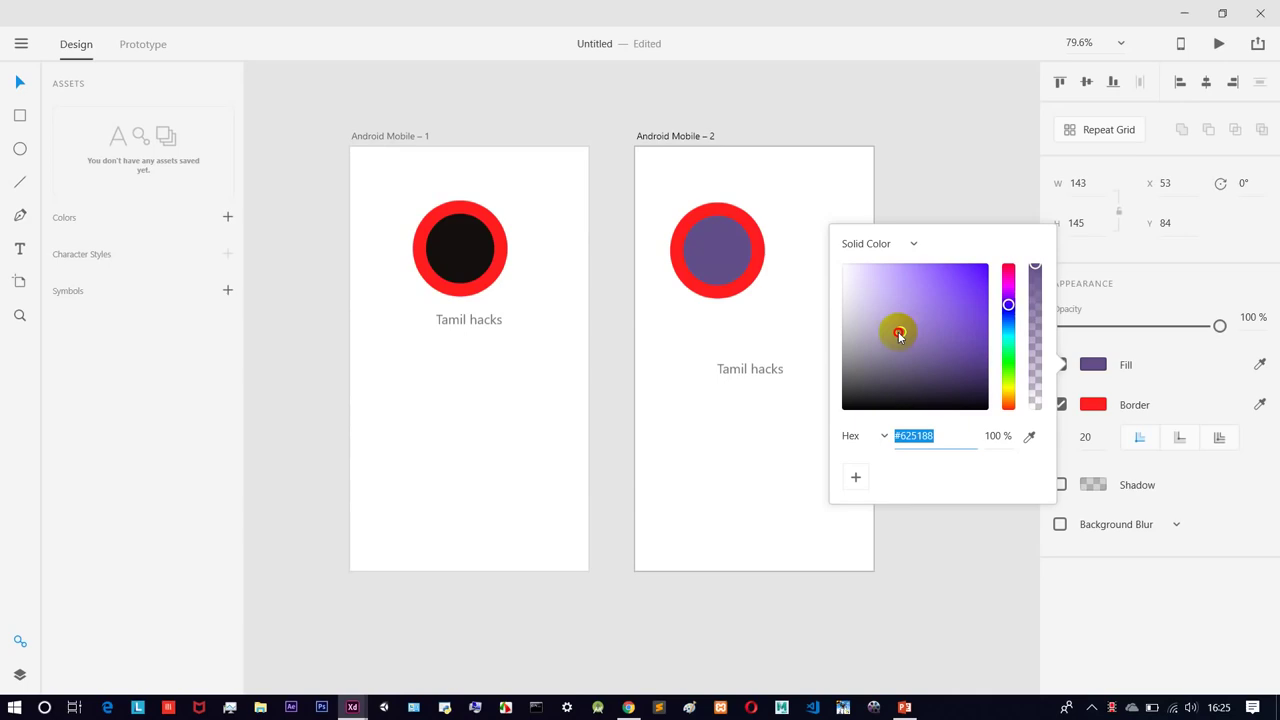
pyautogui.click(886, 203)
pyautogui.moveTo(750, 250); pyautogui.dragTo(788, 262)
pyautogui.click(762, 369)
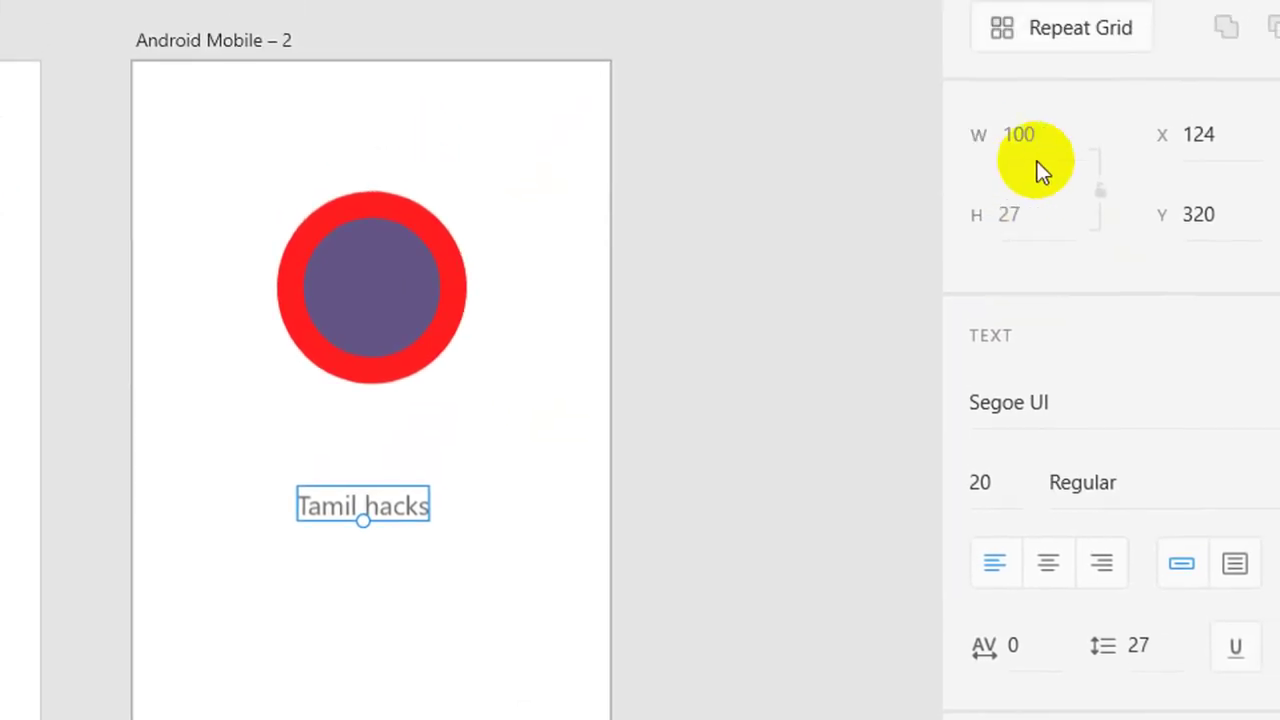
# Change the Tamil hacks text font to Trajan Pro, after briefly trying Sitka Banner
pyautogui.click(1075, 405)
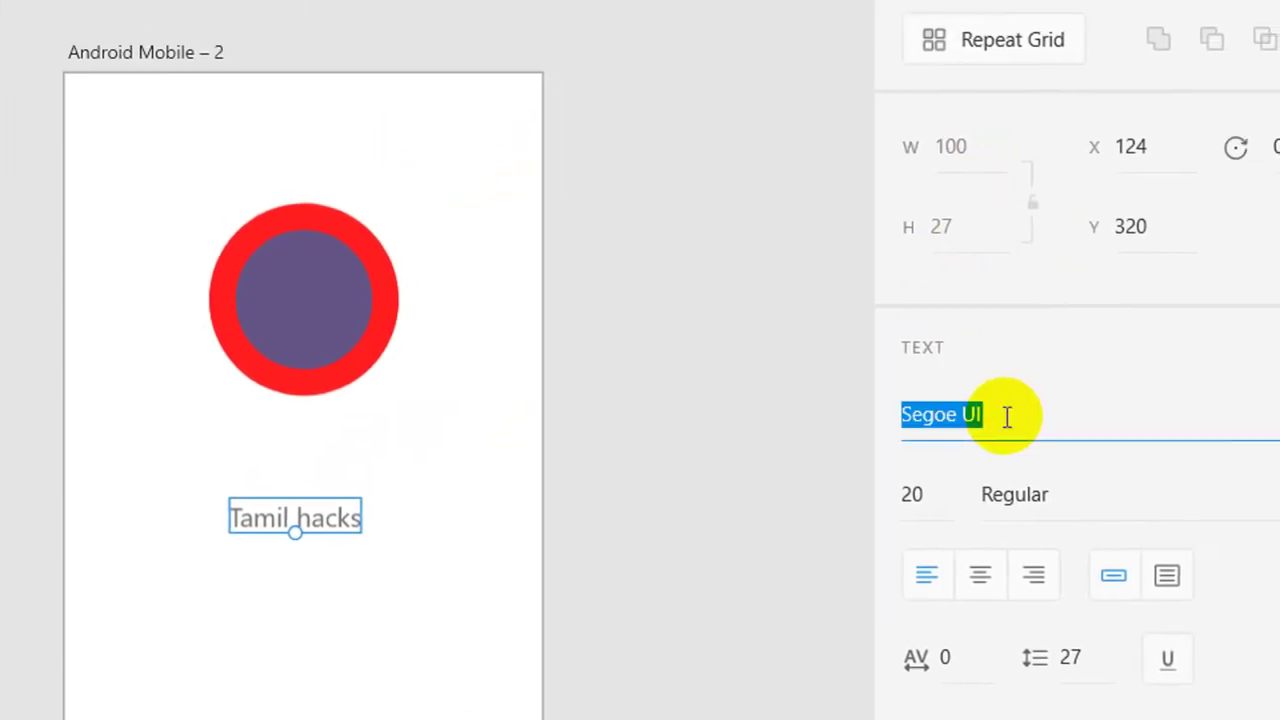
pyautogui.click(1242, 418)
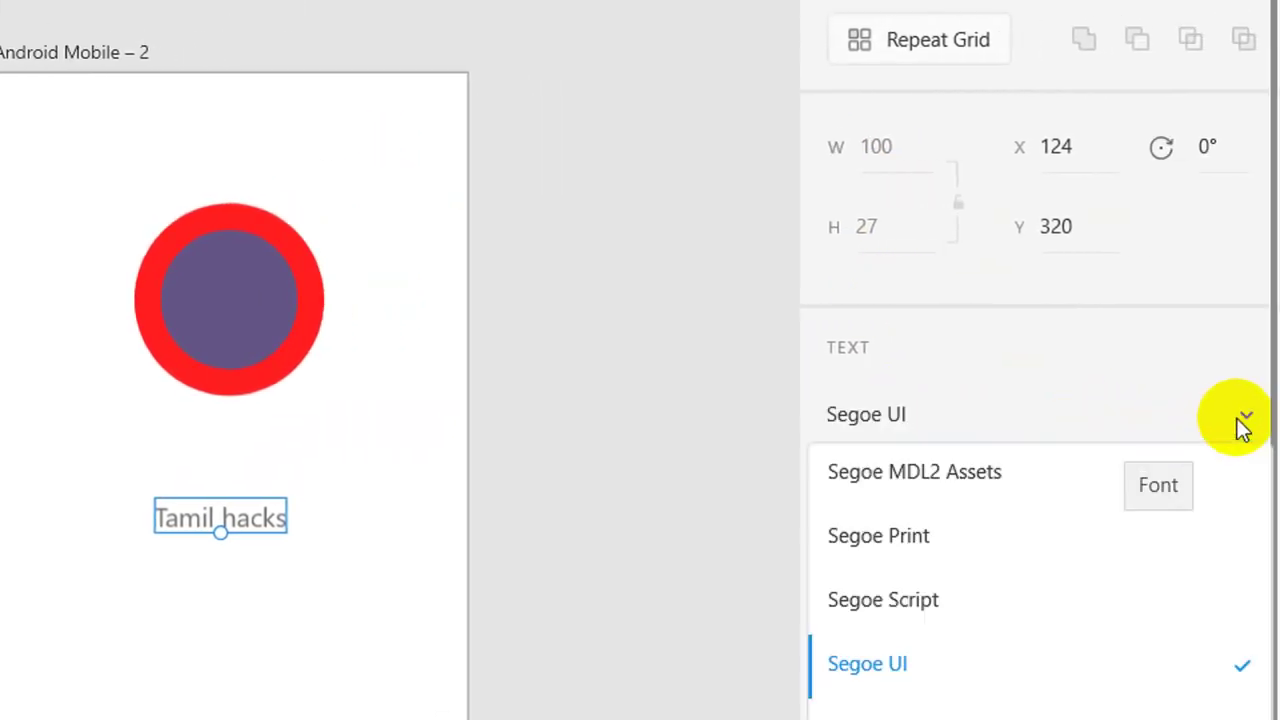
pyautogui.scroll(-5, 1083, 497)
pyautogui.click(1003, 545)
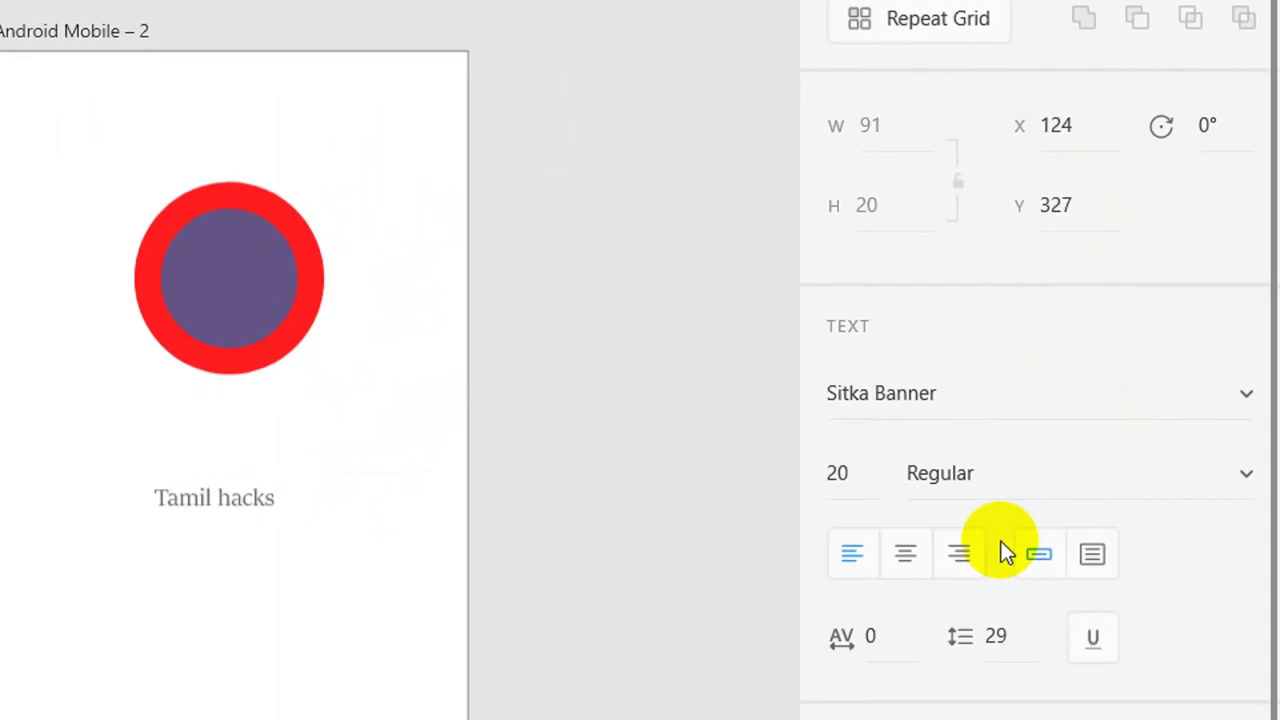
pyautogui.click(1247, 399)
pyautogui.scroll(-5, 1074, 545)
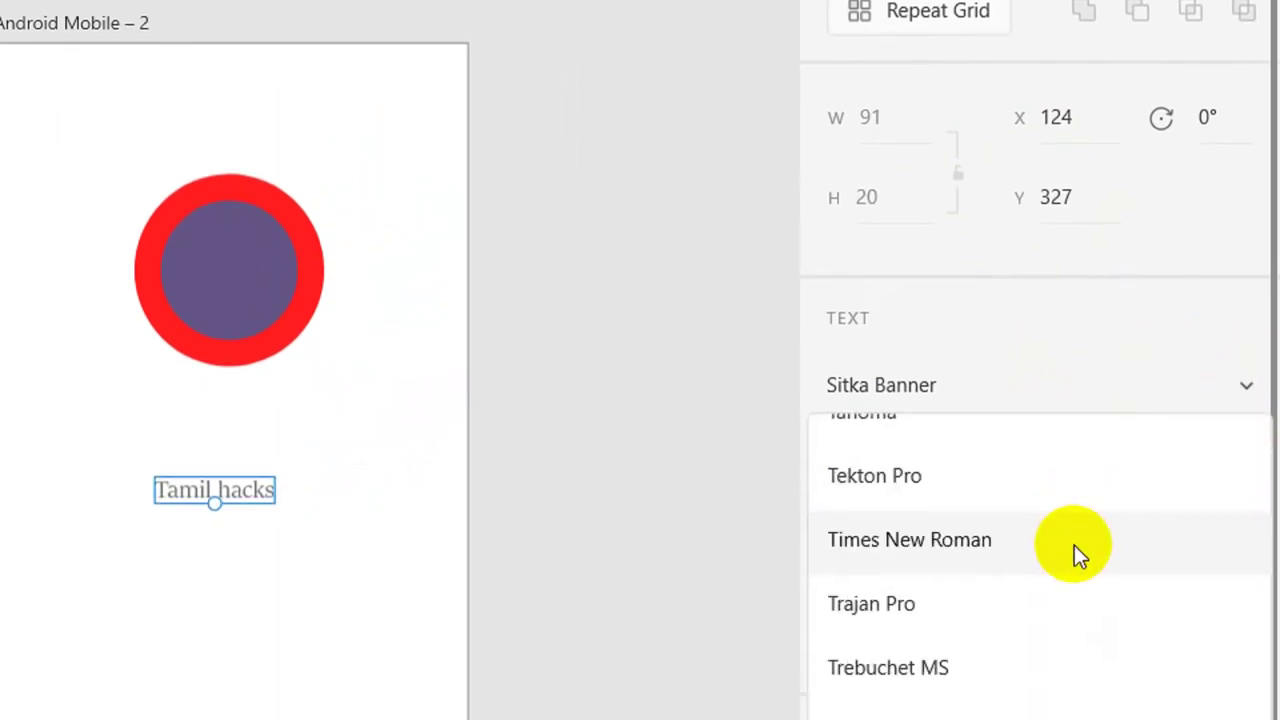
pyautogui.click(980, 604)
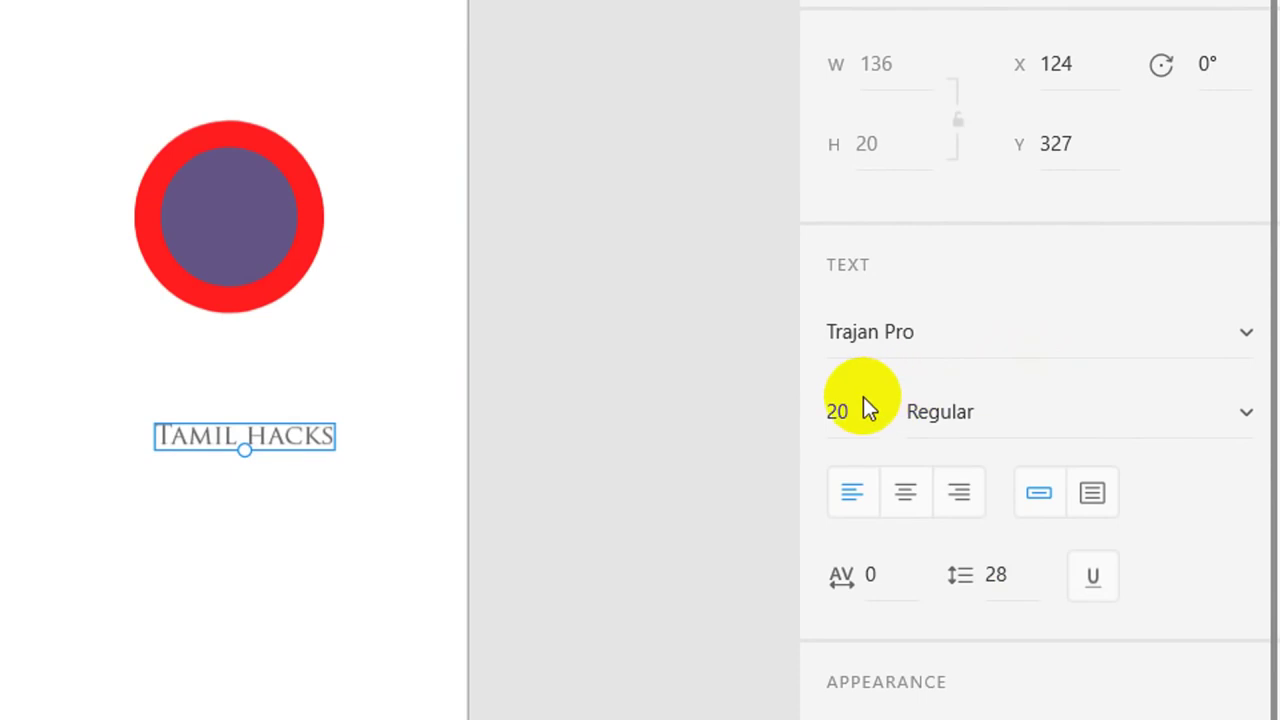
# Set the text size to 50 and opacity to 100%, then resize it to 41 and centre it
pyautogui.moveTo(861, 406); pyautogui.dragTo(810, 410)
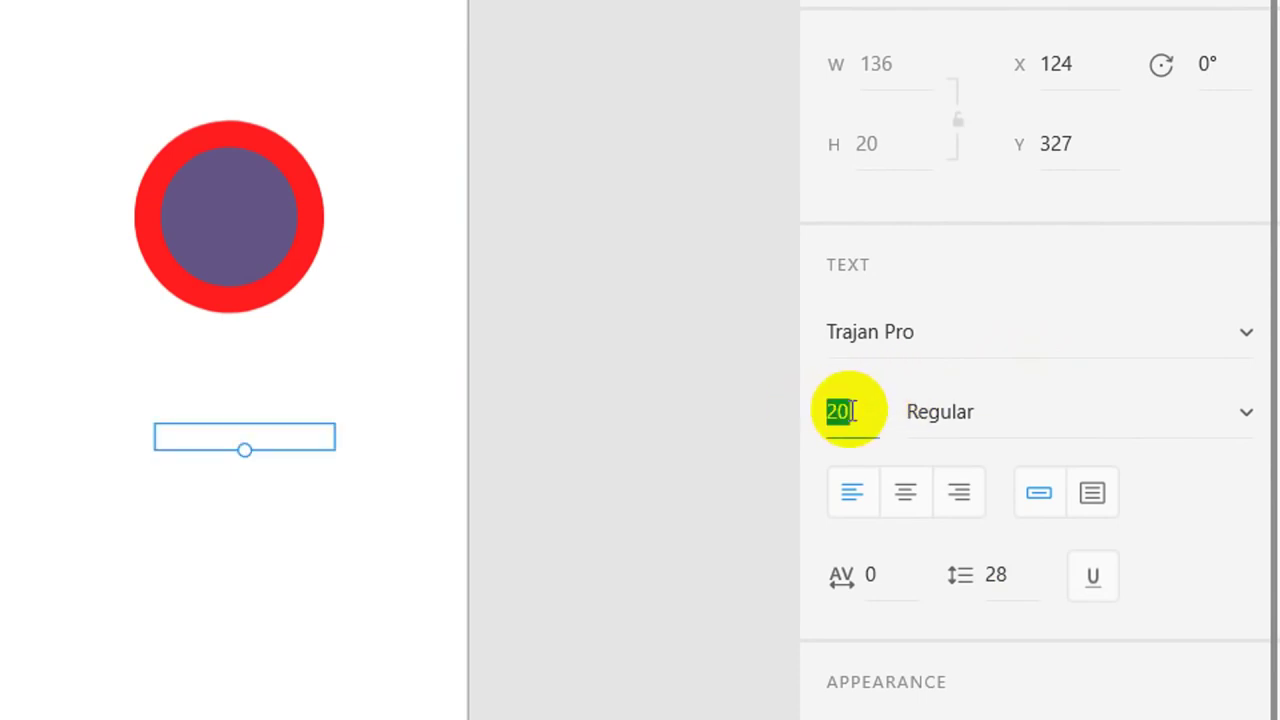
pyautogui.write('50')
pyautogui.press('Return')
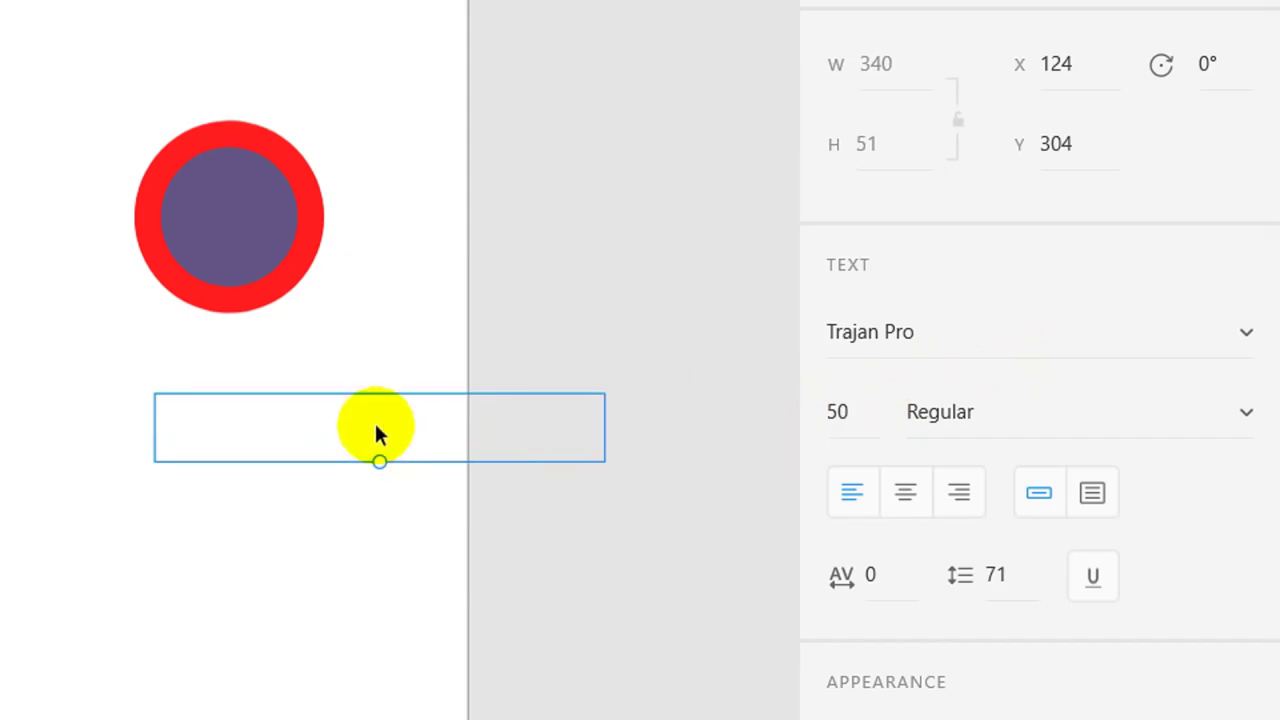
pyautogui.moveTo(840, 609); pyautogui.dragTo(1203, 519)
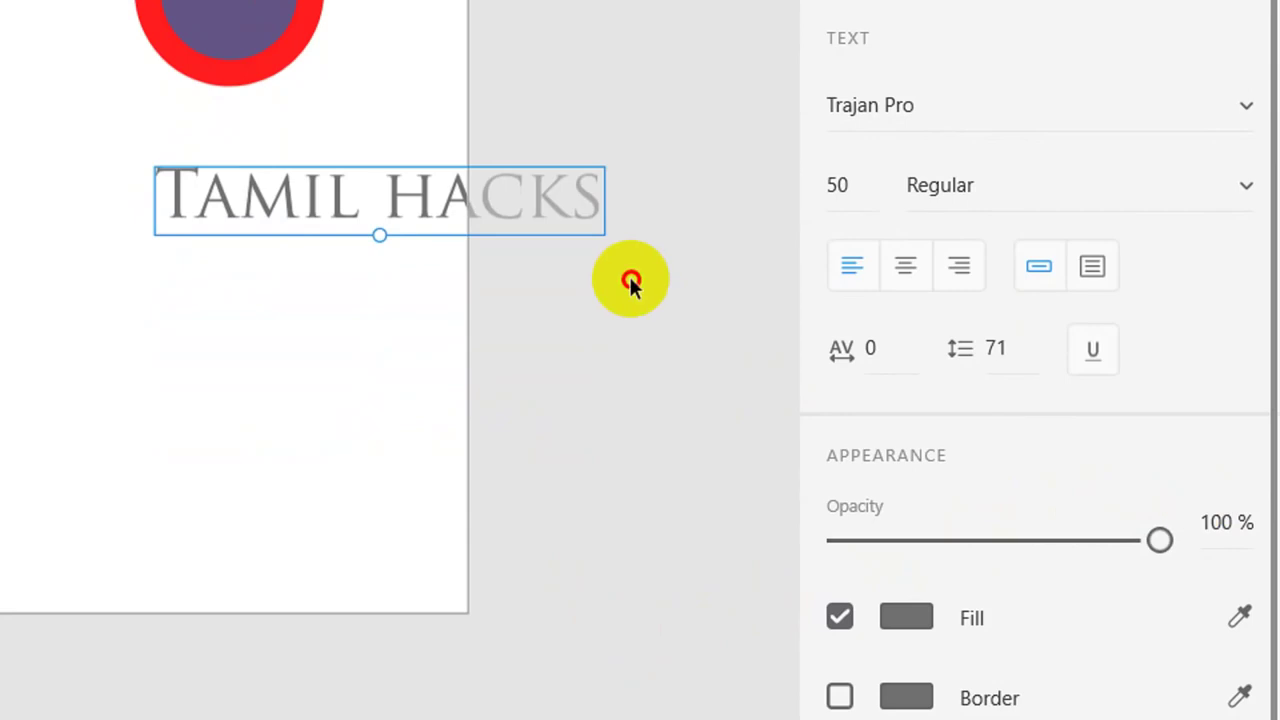
pyautogui.click(630, 285)
pyautogui.click(430, 205)
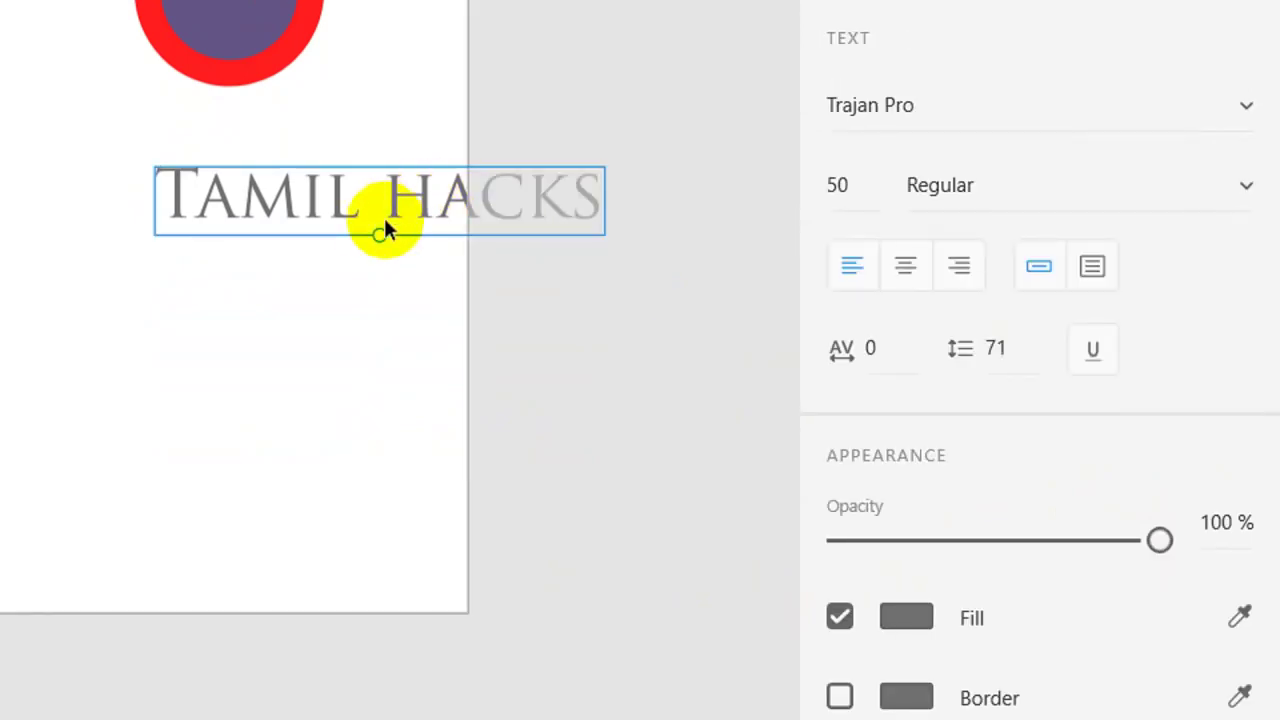
pyautogui.moveTo(377, 240); pyautogui.dragTo(236, 209)
pyautogui.moveTo(437, 178); pyautogui.dragTo(424, 175)
# Try left, centre and right alignment on TAMIL HACKS, ending right-aligned
pyautogui.click(886, 271)
pyautogui.scroll(-2, 911, 257)
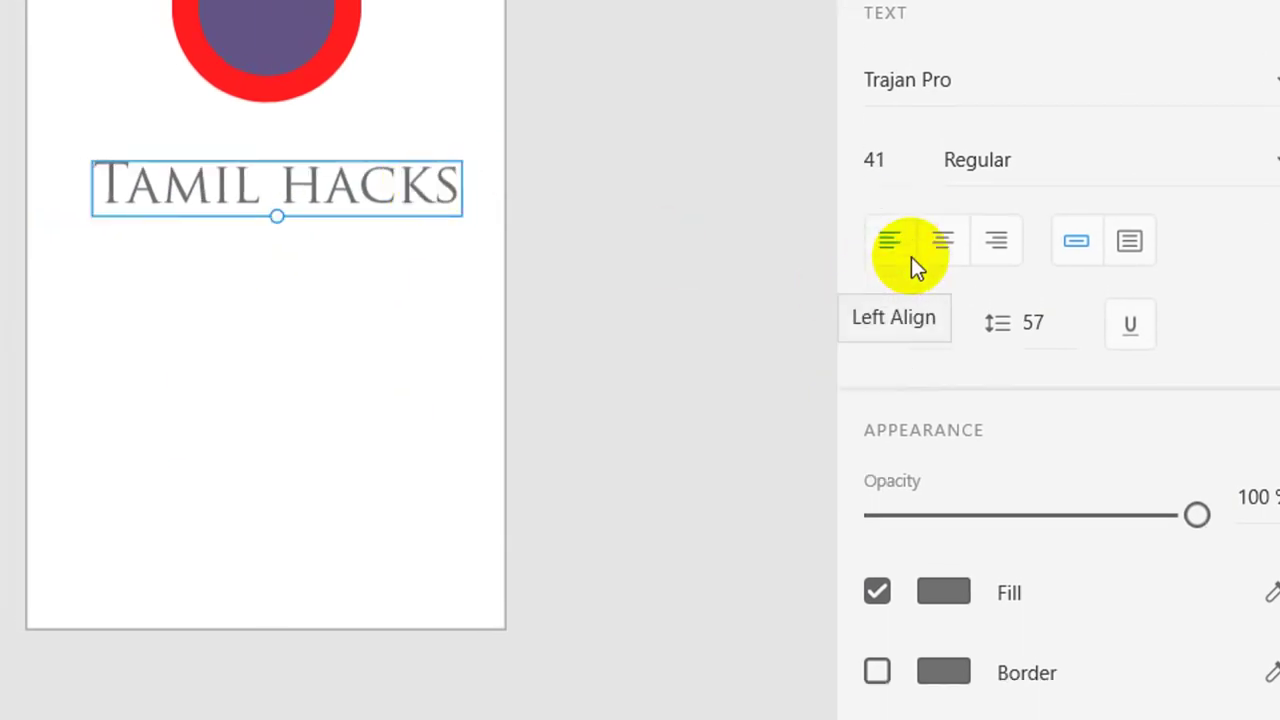
pyautogui.click(942, 218)
pyautogui.click(886, 227)
pyautogui.click(998, 228)
# Set the TAMIL HACKS font style to Bold
pyautogui.click(1013, 157)
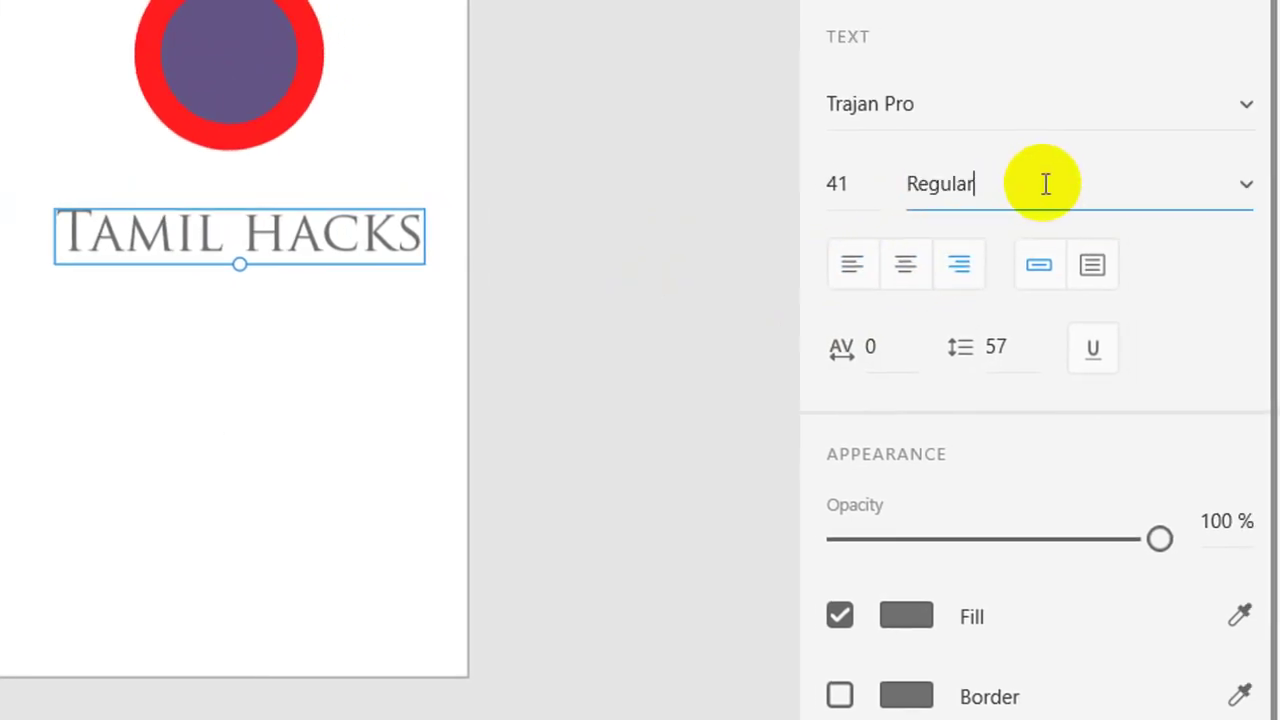
pyautogui.click(1268, 165)
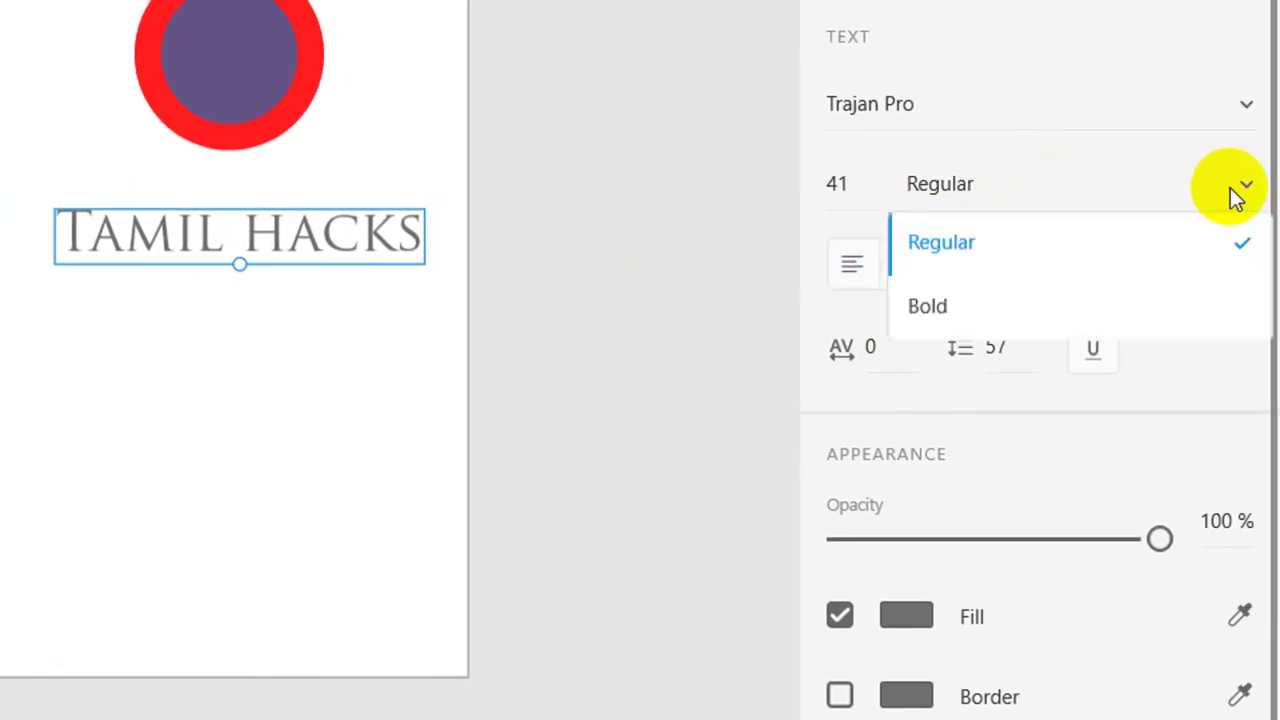
pyautogui.click(1069, 303)
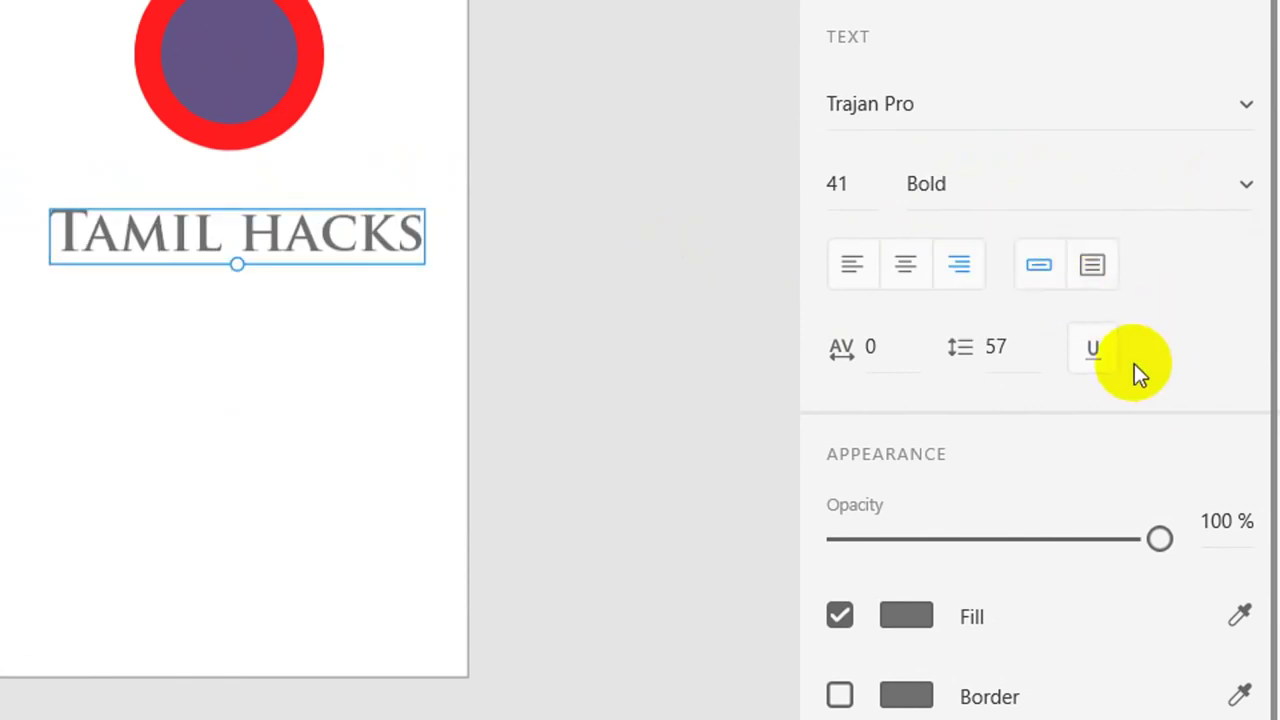
# Add a drop shadow (X 0, Y 3, blur 6) to the text, toggling it off and on
pyautogui.click(840, 553)
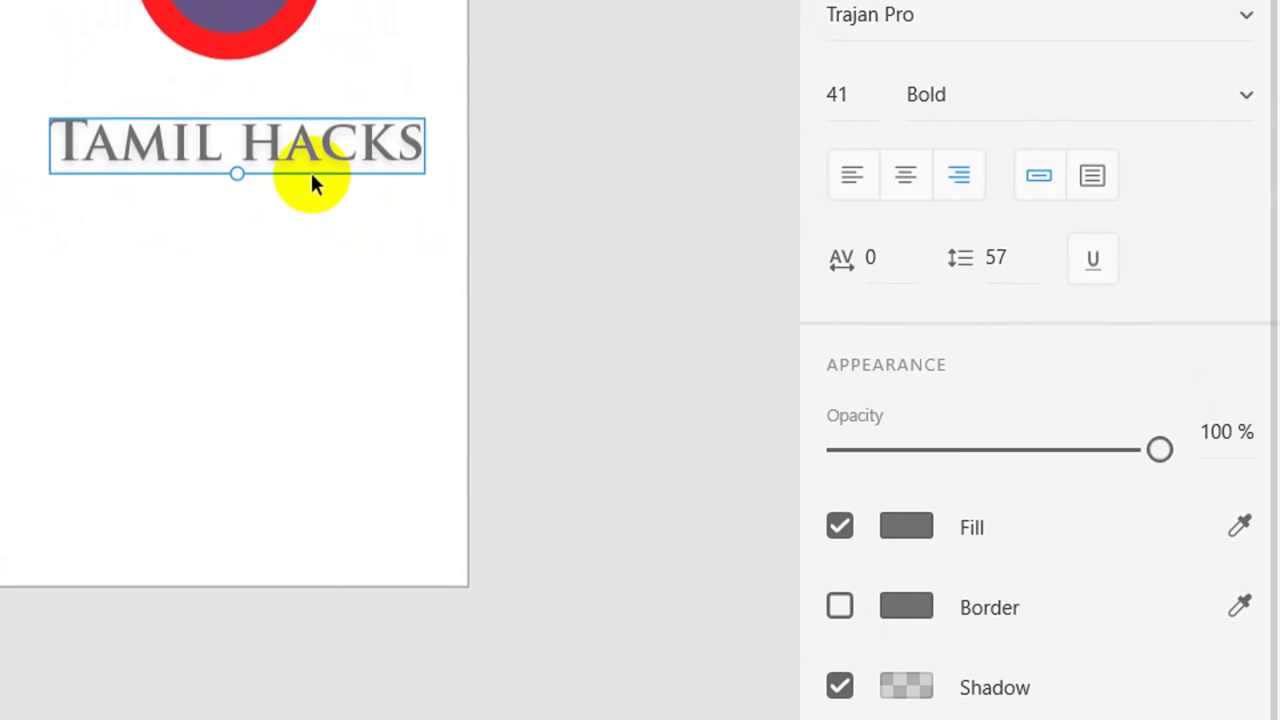
pyautogui.scroll(5, 310, 188)
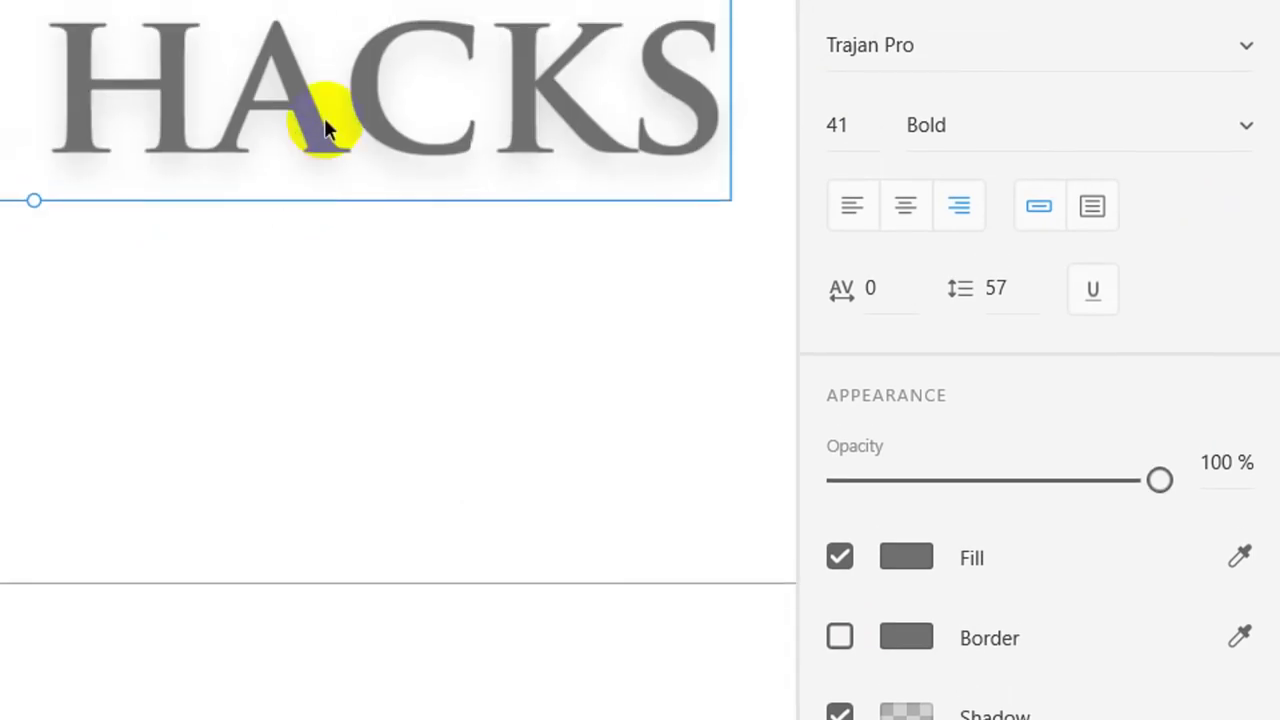
pyautogui.scroll(-2, 986, 481)
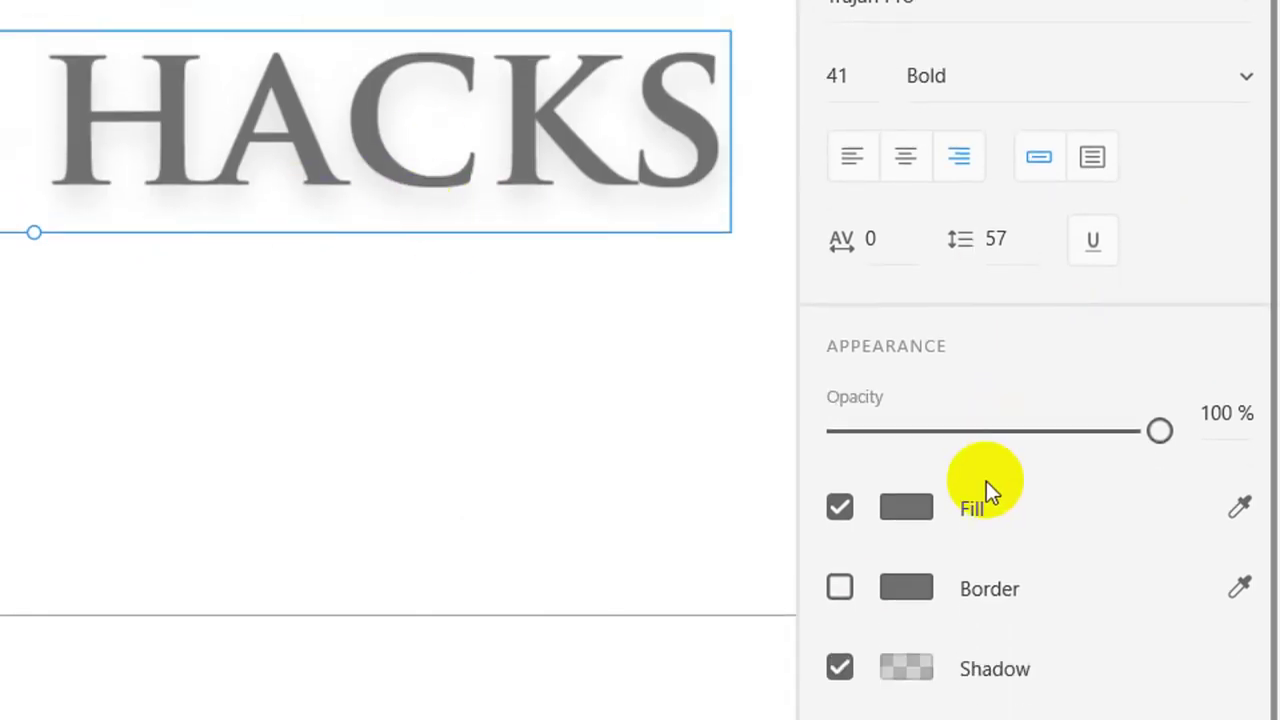
pyautogui.click(840, 668)
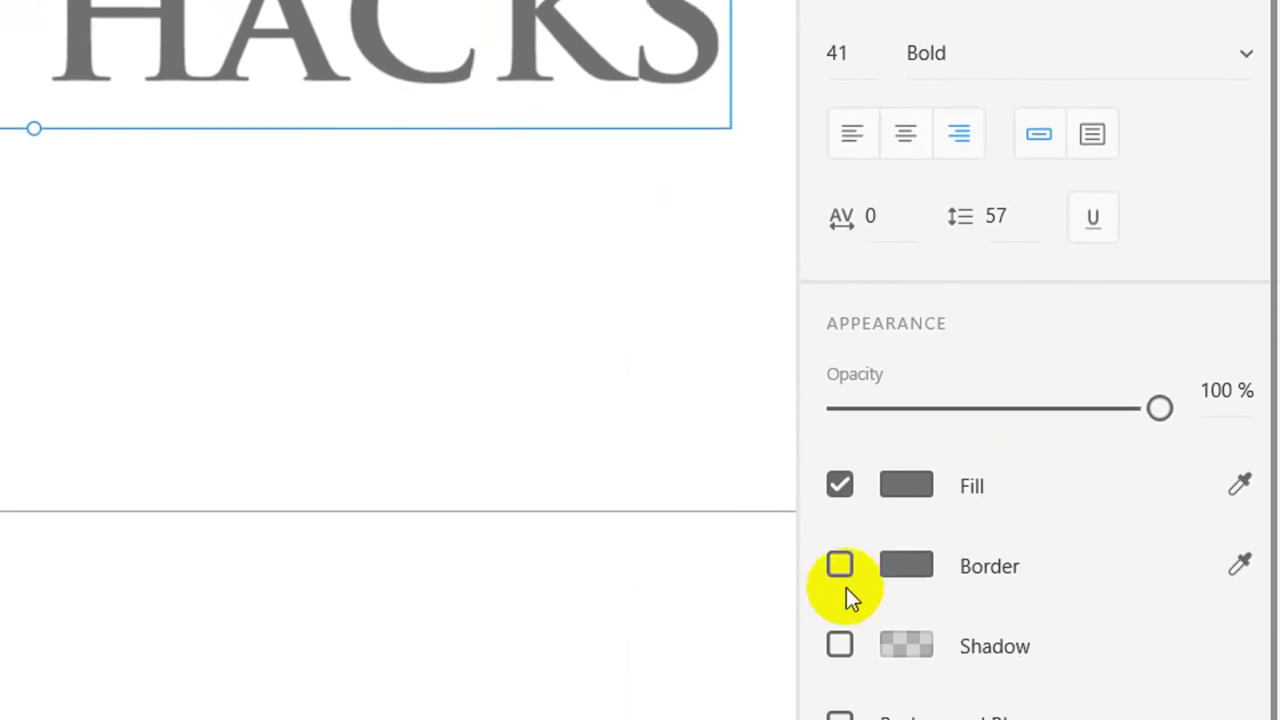
pyautogui.click(840, 646)
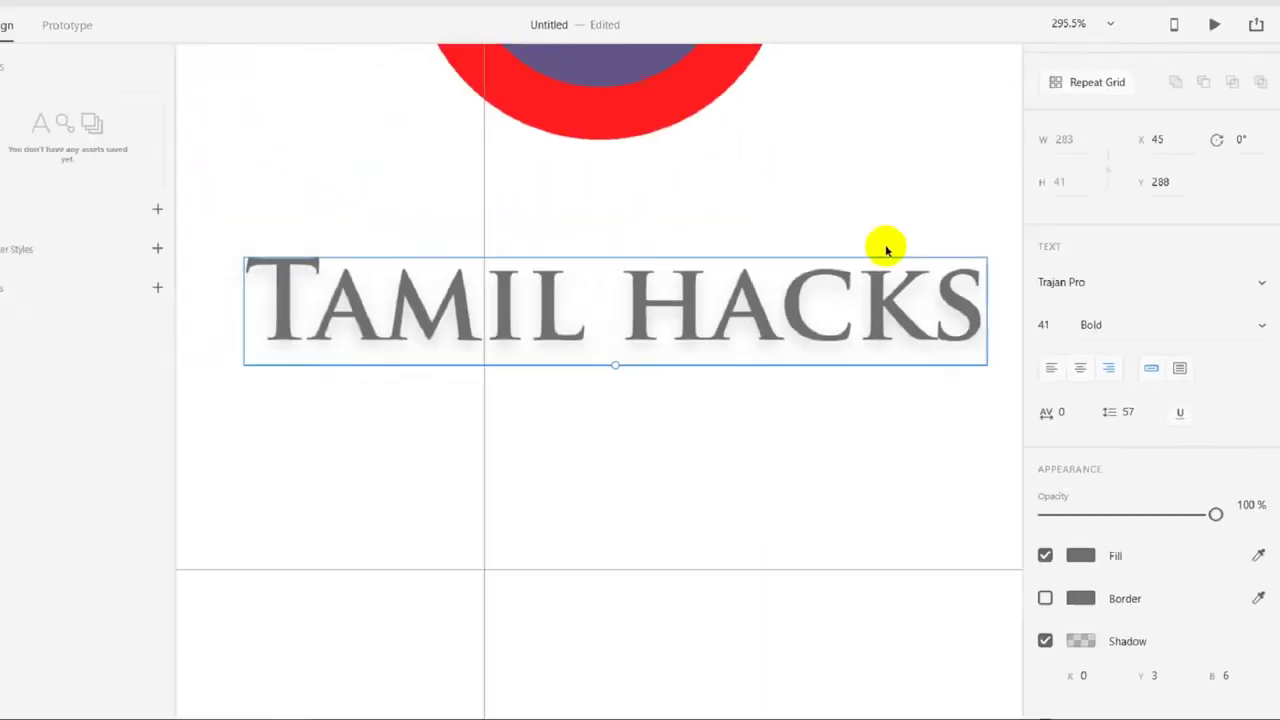
# Zoom to fit and bring the 151 × 147 download.png Xd logo onto the canvas beside Android Mobile – 1
pyautogui.hotkey('ctrl', '0')
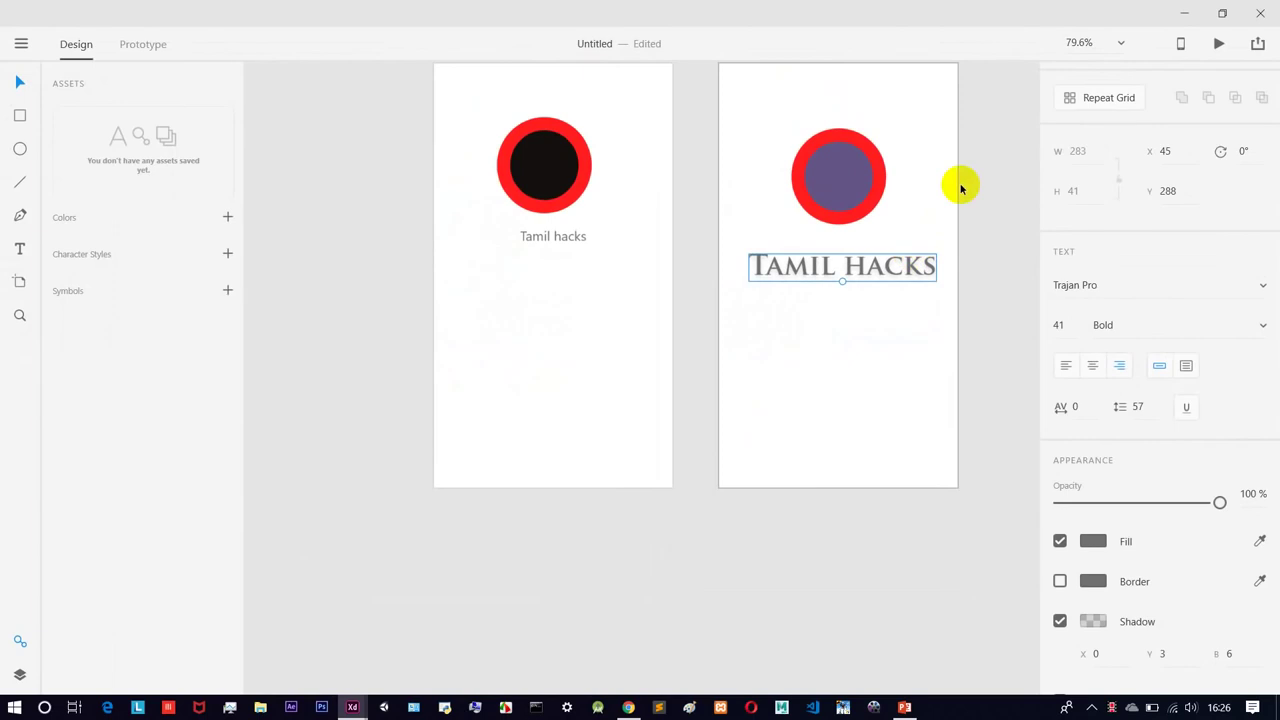
pyautogui.moveTo(1092, 14); pyautogui.dragTo(748, 114)
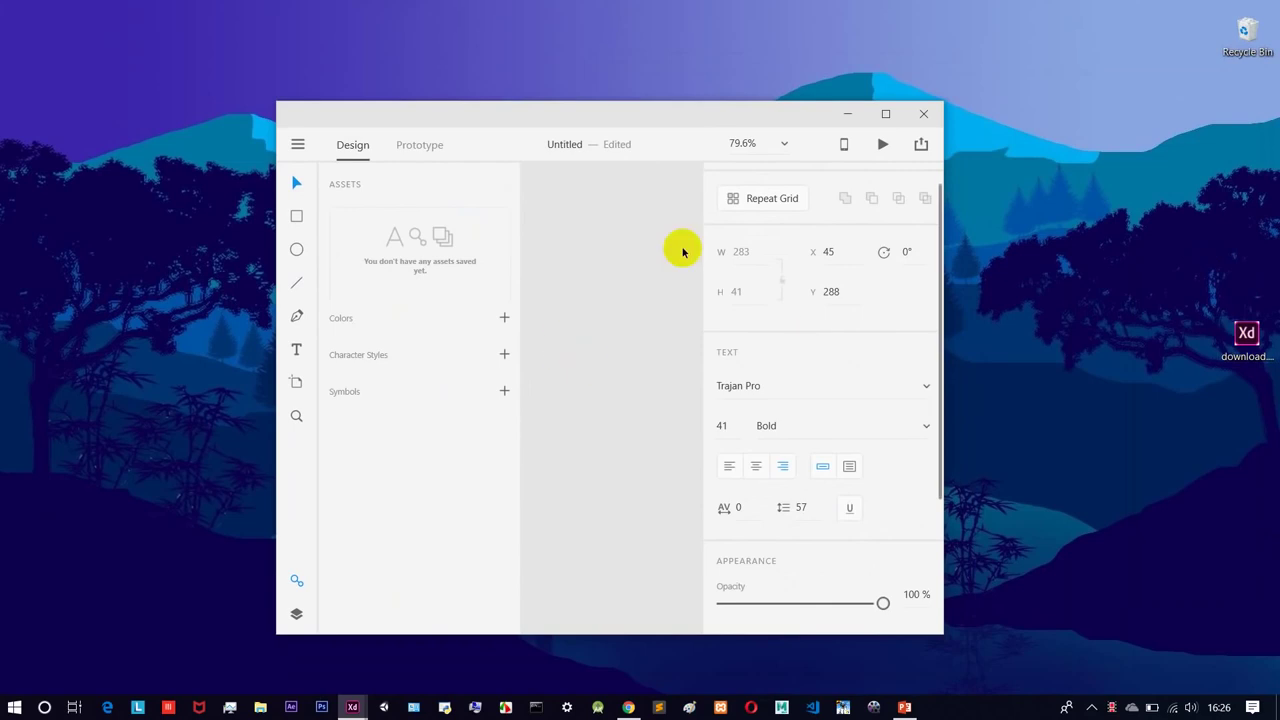
pyautogui.moveTo(274, 410); pyautogui.dragTo(44, 418)
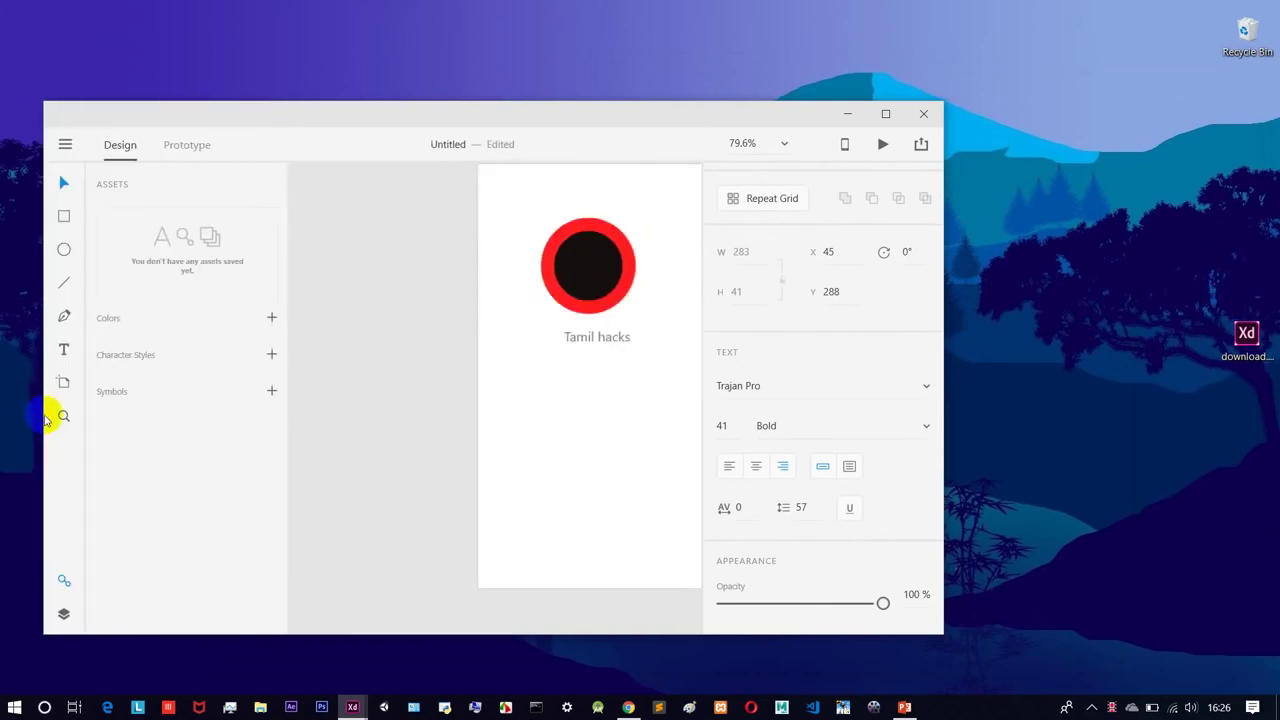
pyautogui.moveTo(1246, 355); pyautogui.dragTo(400, 395)
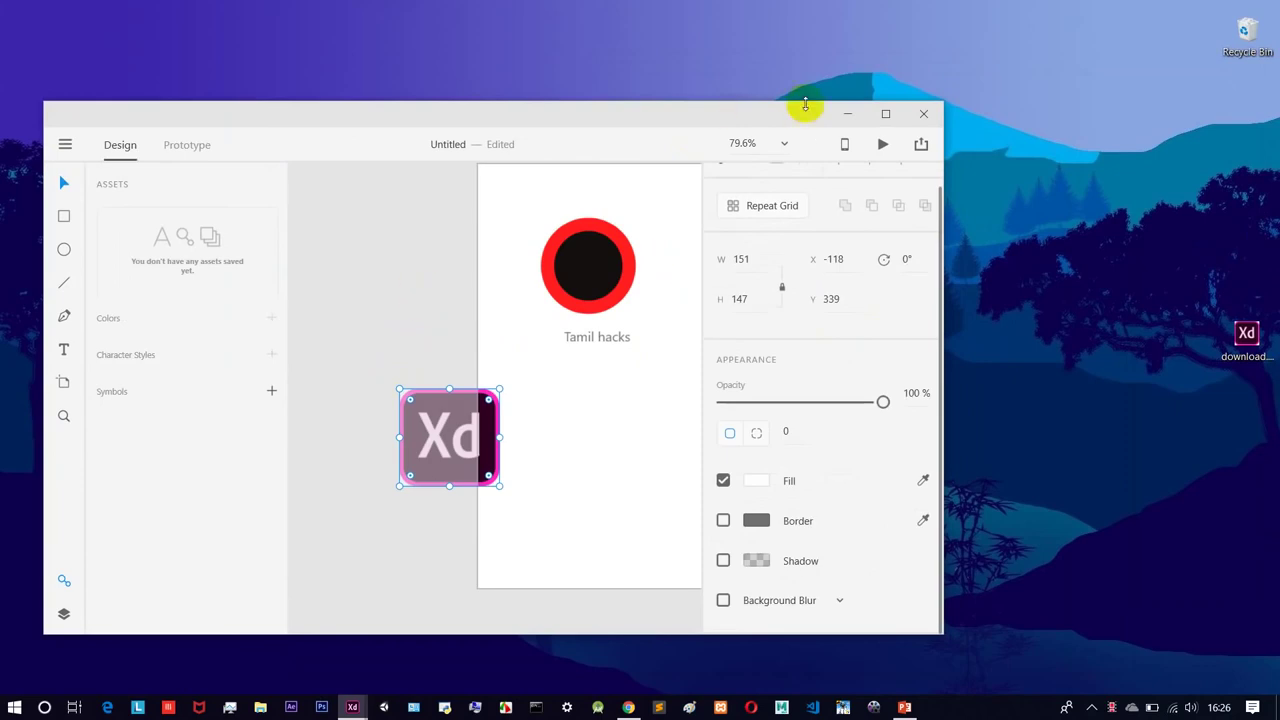
pyautogui.click(885, 114)
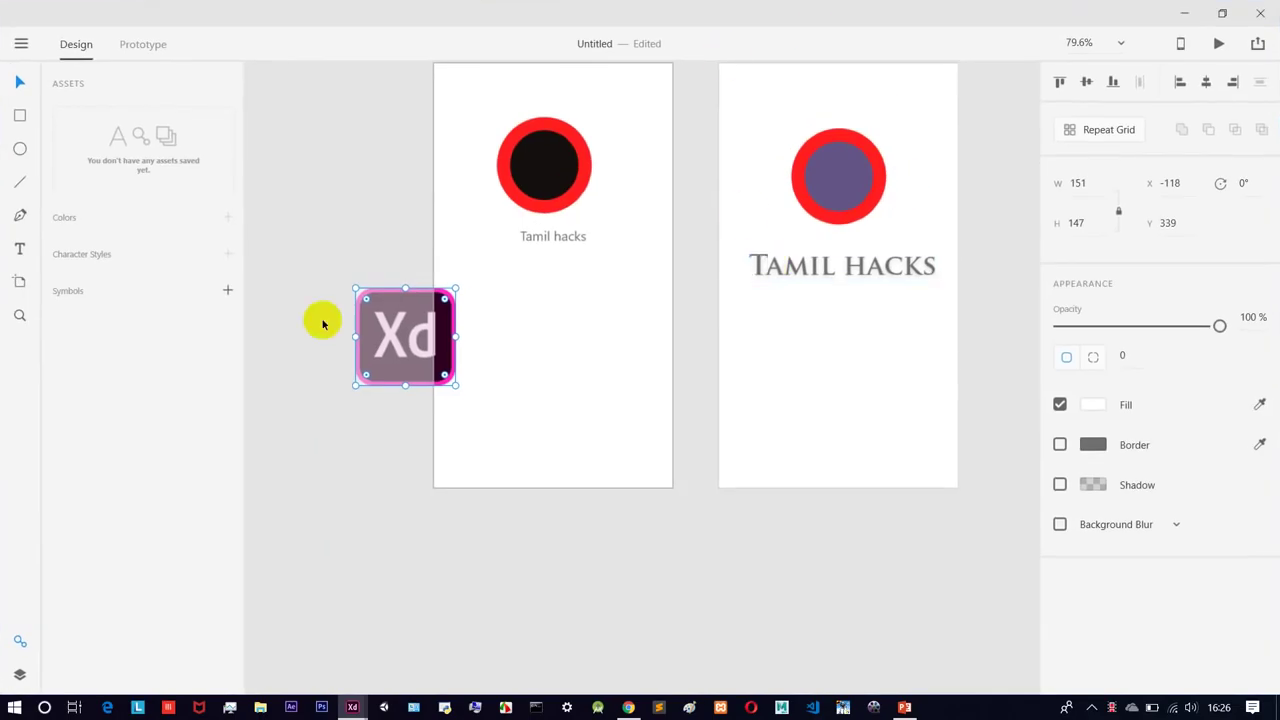
pyautogui.moveTo(345, 365)
pyautogui.mouseDown()
pyautogui.moveTo(531, 357)
pyautogui.moveTo(329, 374)
pyautogui.mouseUp()
pyautogui.scroll(3, 757, 121)
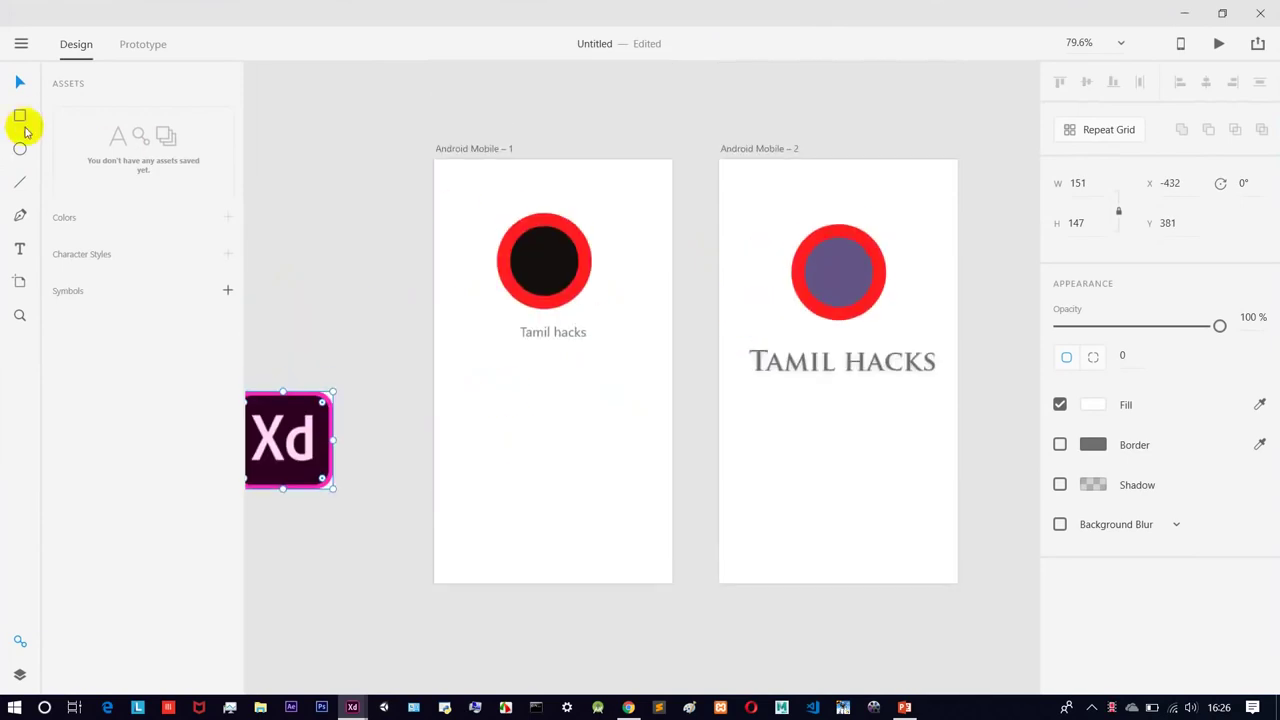
# Draw a rectangle below the Tamil hacks text on the first artboard
pyautogui.click(21, 117)
pyautogui.moveTo(486, 386); pyautogui.dragTo(614, 455)
pyautogui.moveTo(1058, 11); pyautogui.dragTo(769, 19)
# Fill the rectangle and the red circle with download.png, then maximize the XD window
pyautogui.moveTo(1246, 335); pyautogui.dragTo(652, 426)
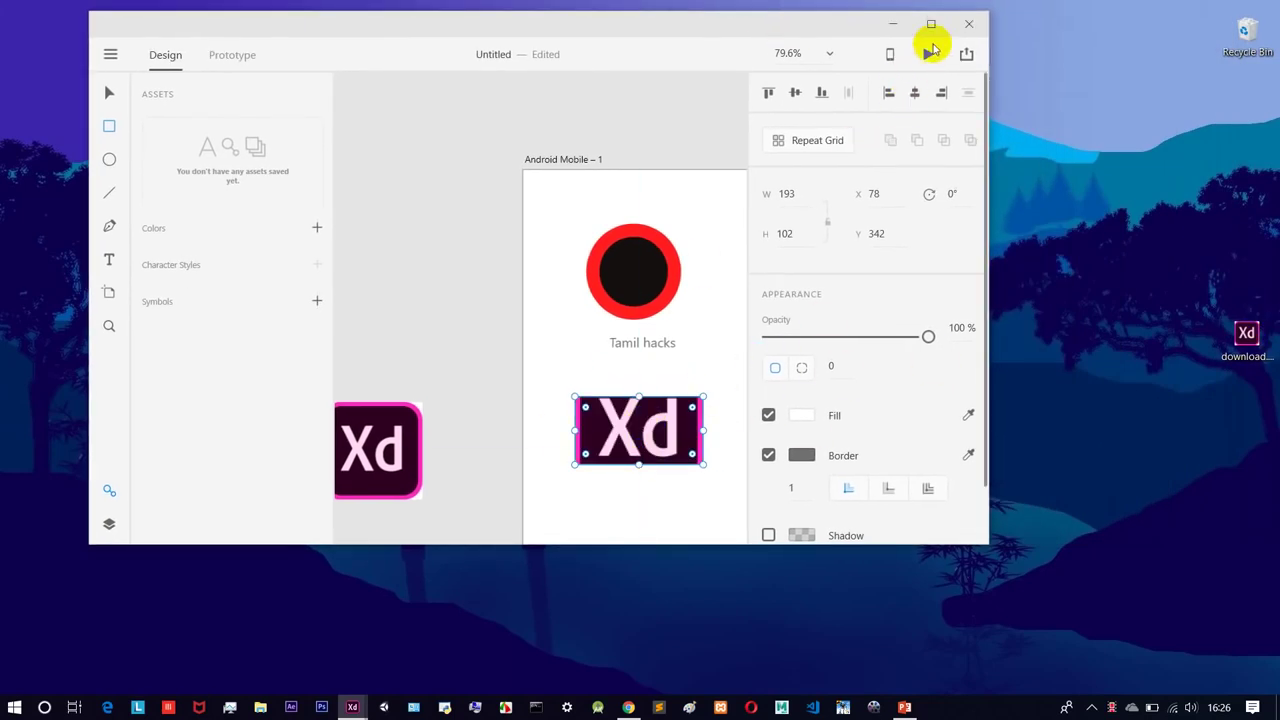
pyautogui.moveTo(1246, 335); pyautogui.dragTo(655, 285)
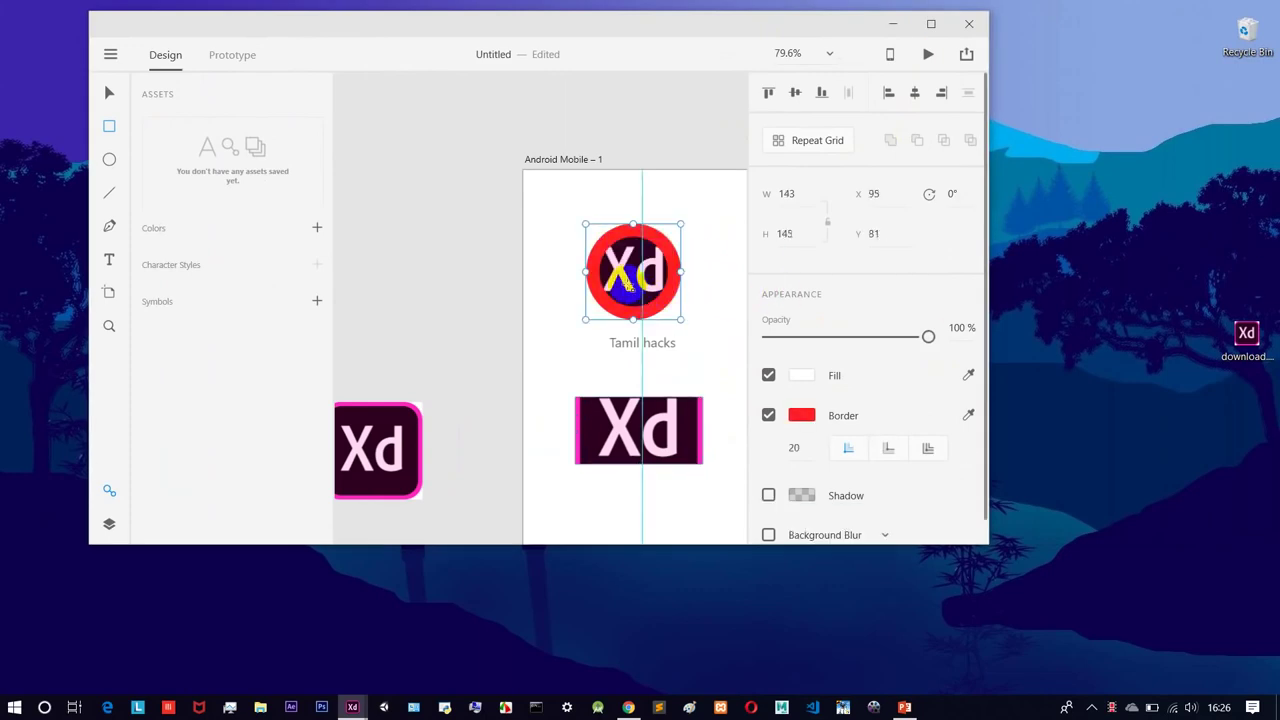
pyautogui.click(1126, 268)
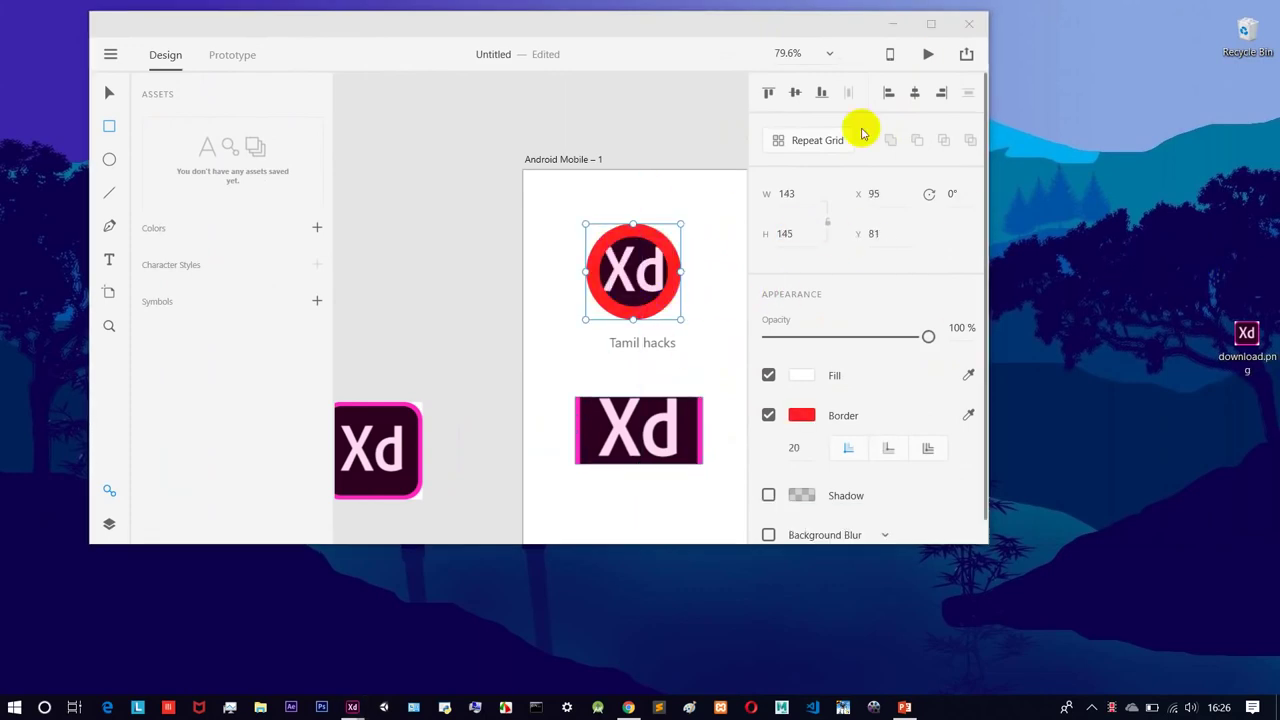
pyautogui.click(928, 24)
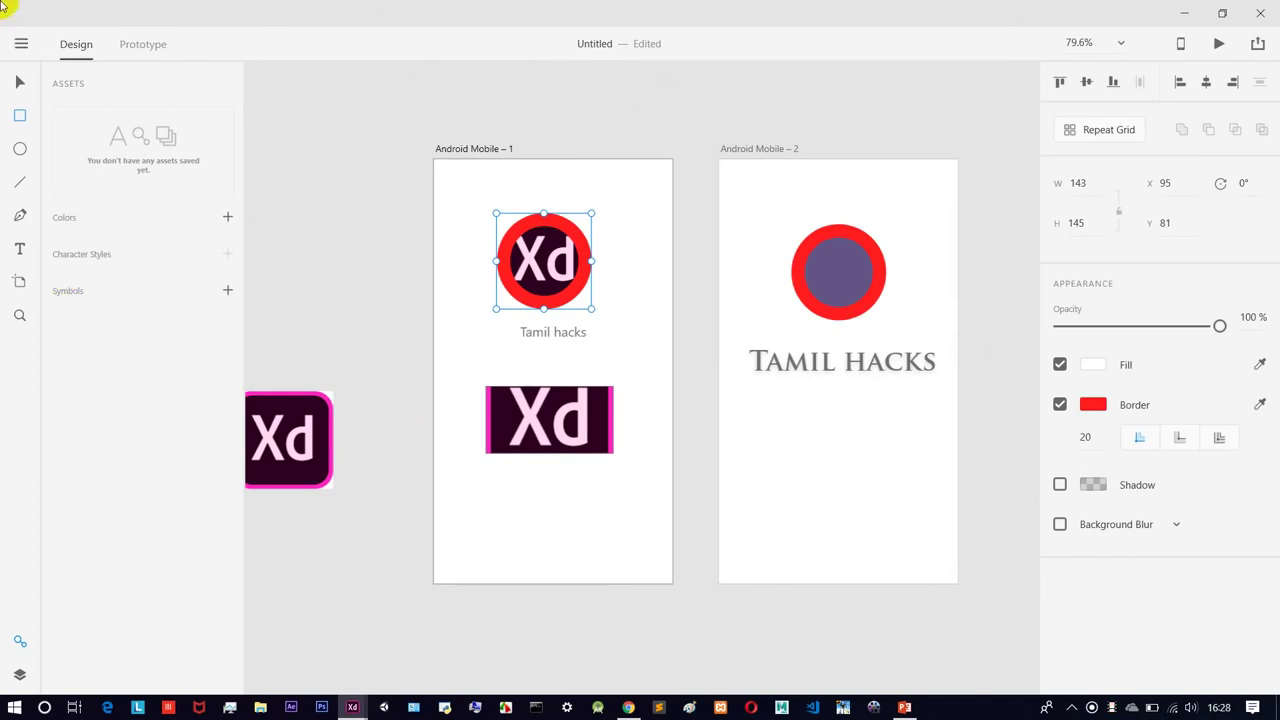
# Attempt to reopen recent travel app design.xd, dismiss File not found, and switch to Untitled-1
pyautogui.click(21, 48)
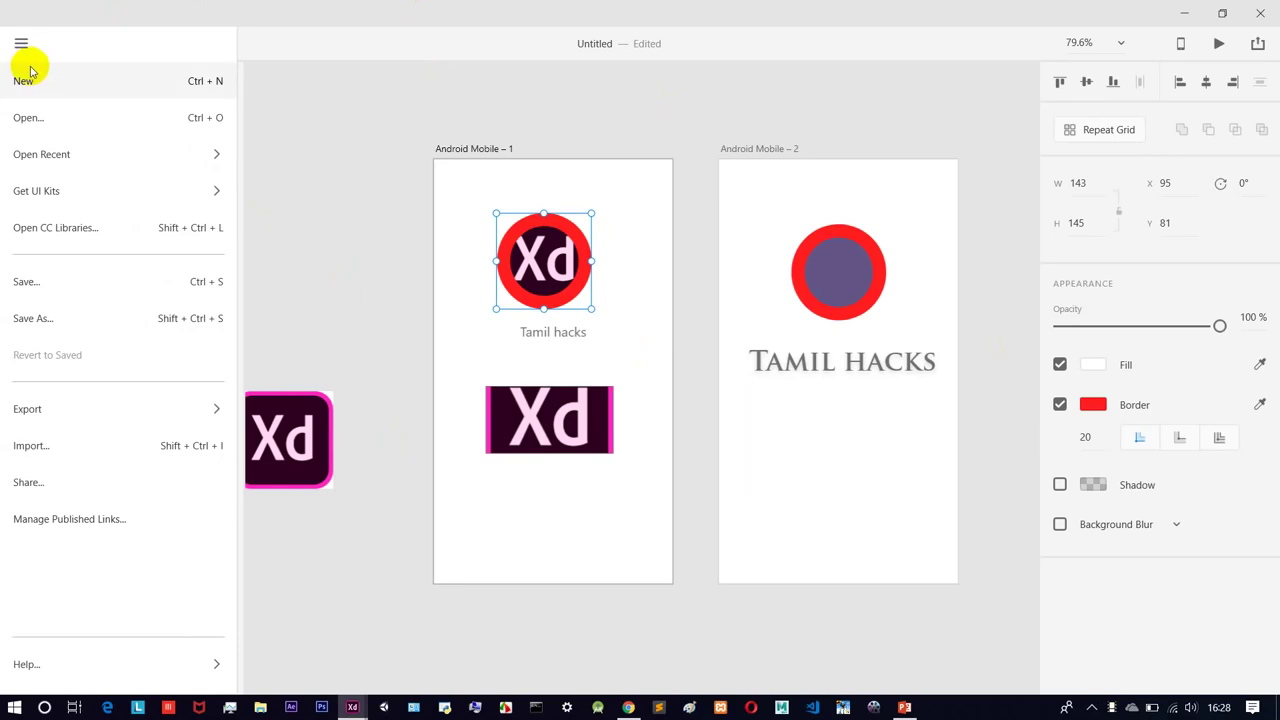
pyautogui.moveTo(85, 170)
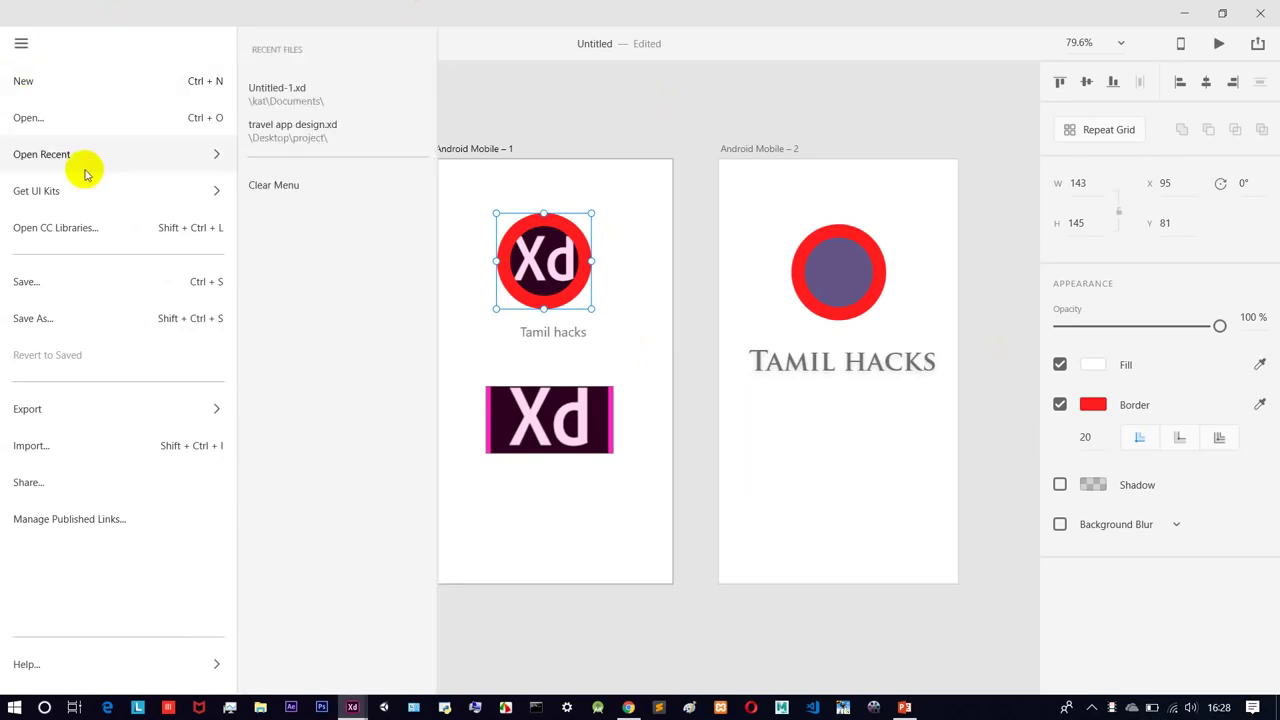
pyautogui.click(253, 143)
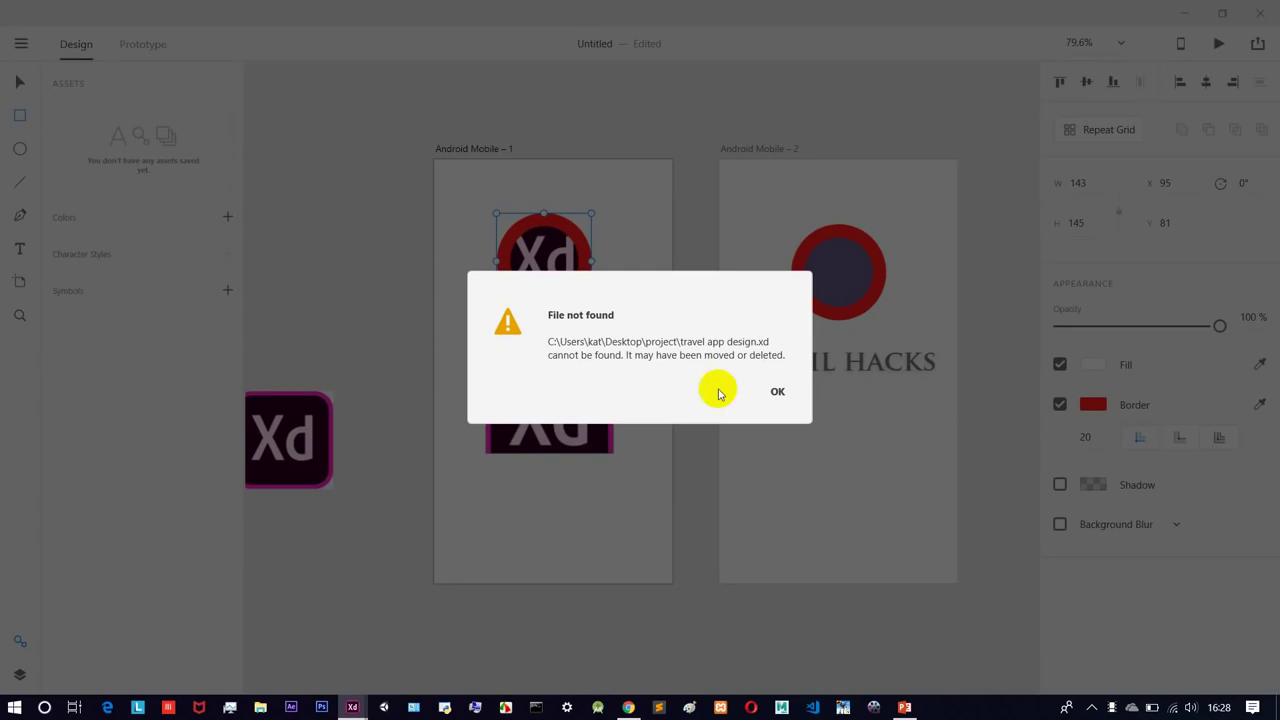
pyautogui.click(776, 390)
pyautogui.moveTo(352, 707)
pyautogui.click(414, 629)
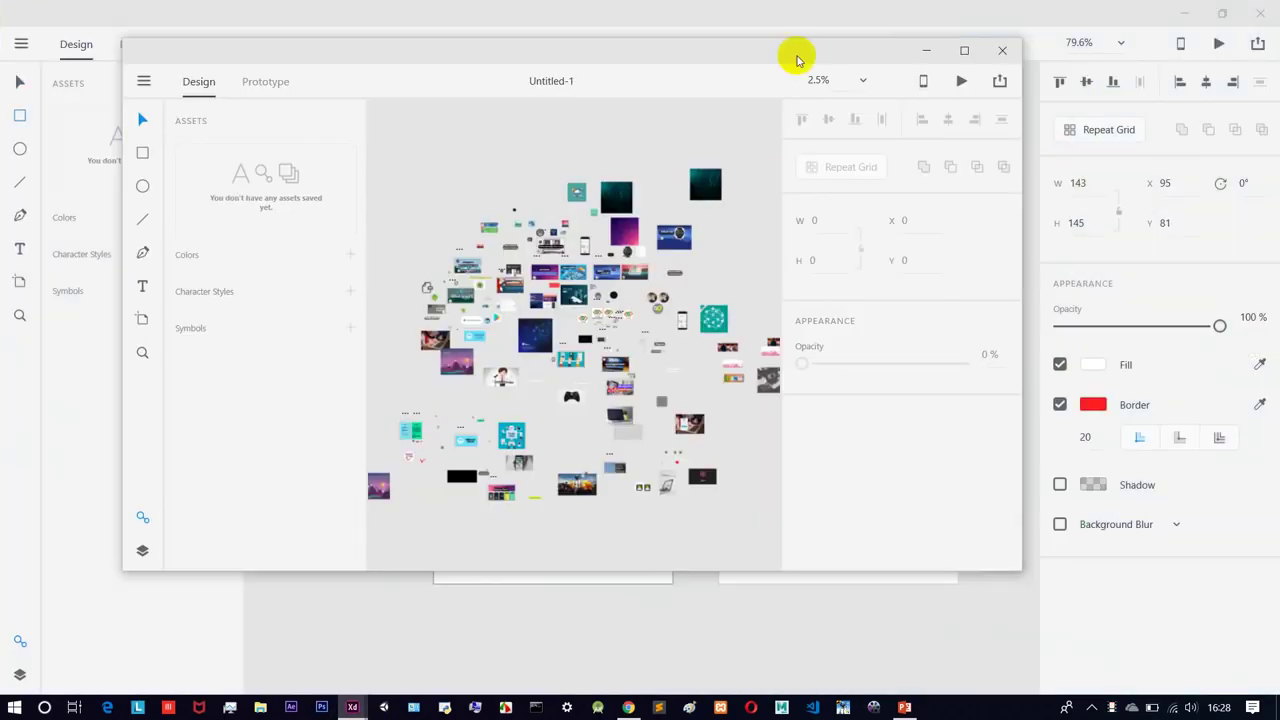
# Maximize the Untitled-1 window, then zoom and pan to survey its many artboards
pyautogui.click(966, 49)
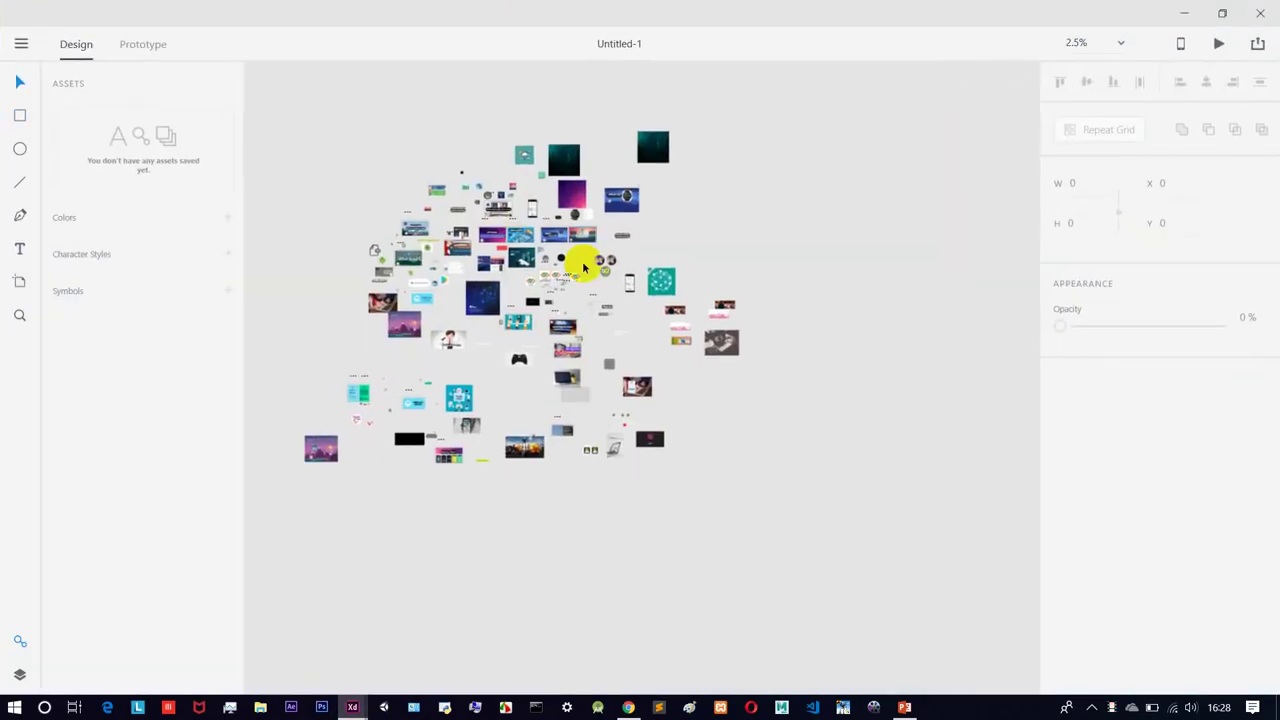
pyautogui.scroll(10, 516, 296)
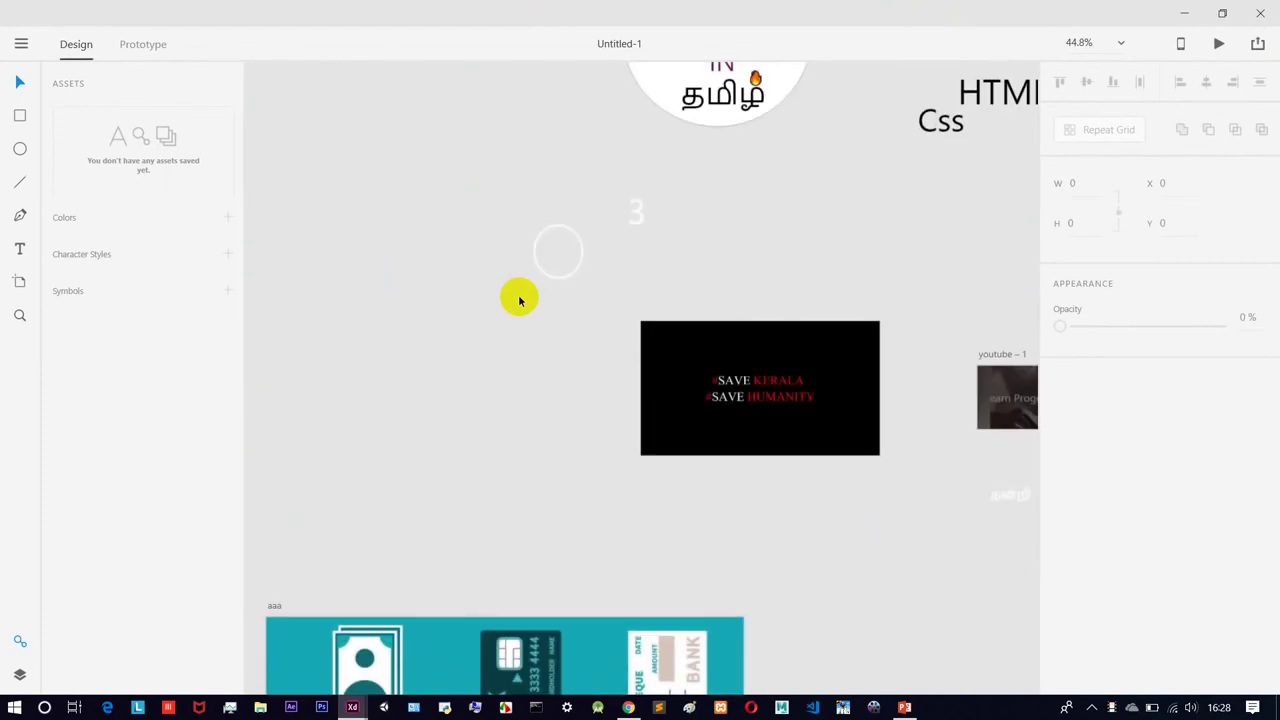
pyautogui.scroll(-8, 519, 300)
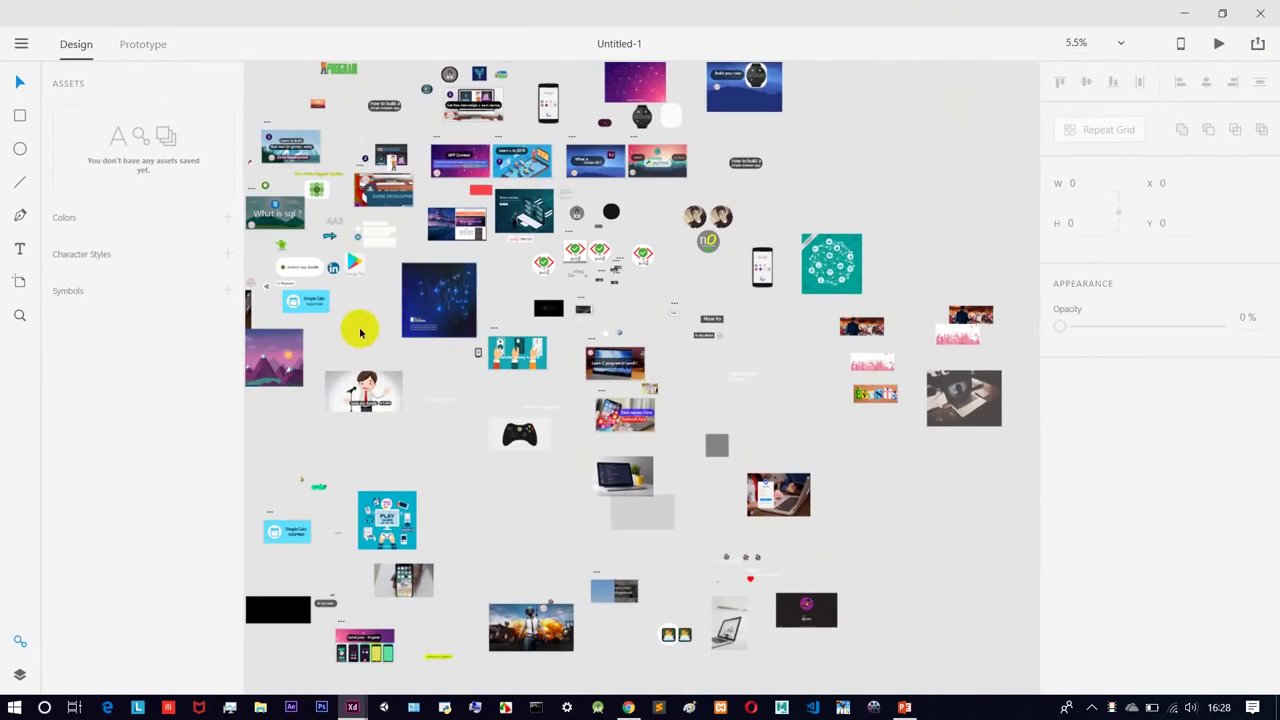
pyautogui.moveTo(372, 320); pyautogui.dragTo(517, 328)
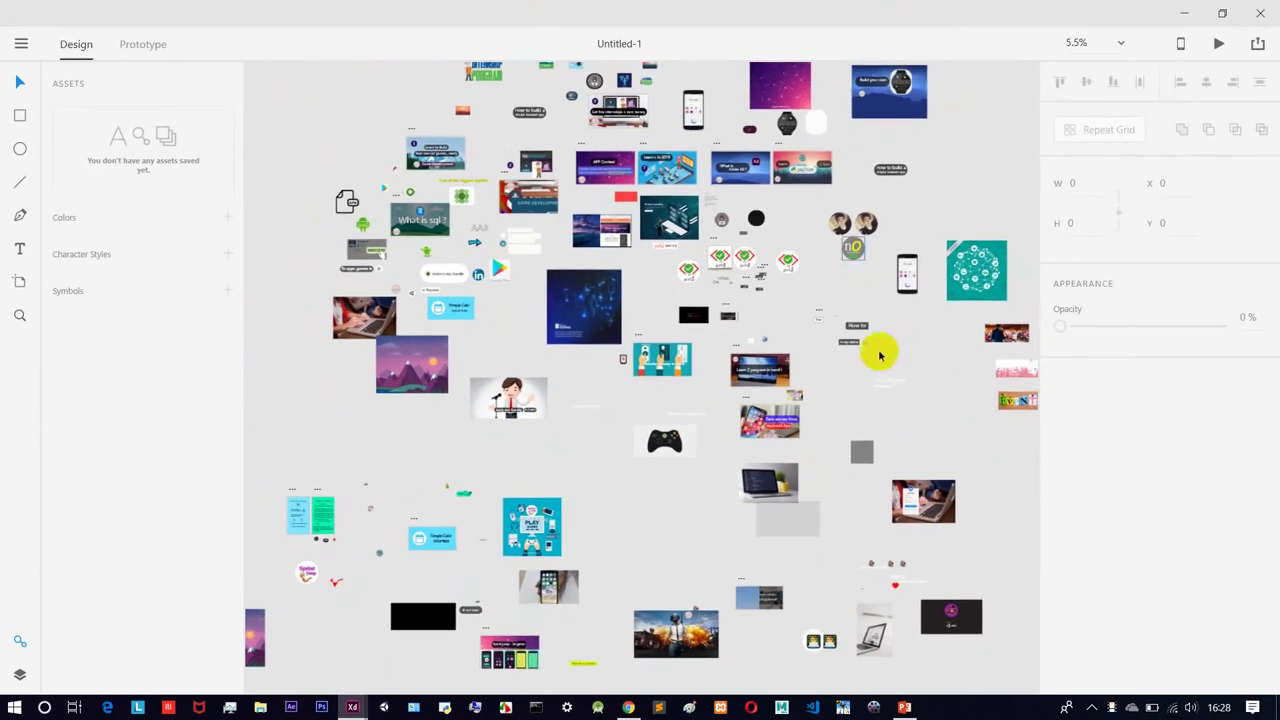